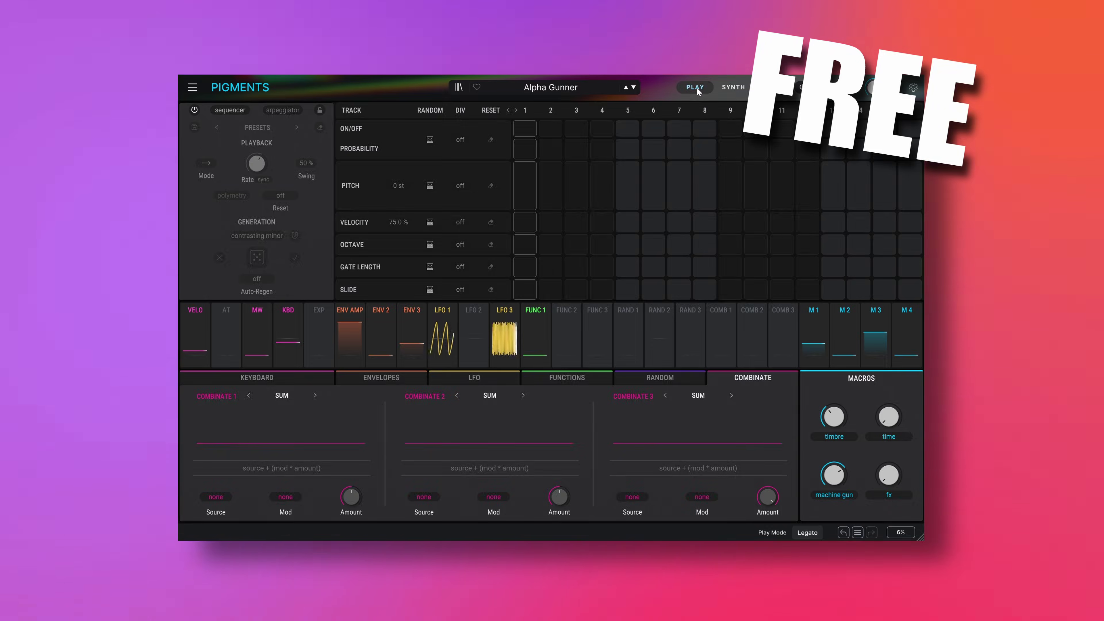
click(696, 87)
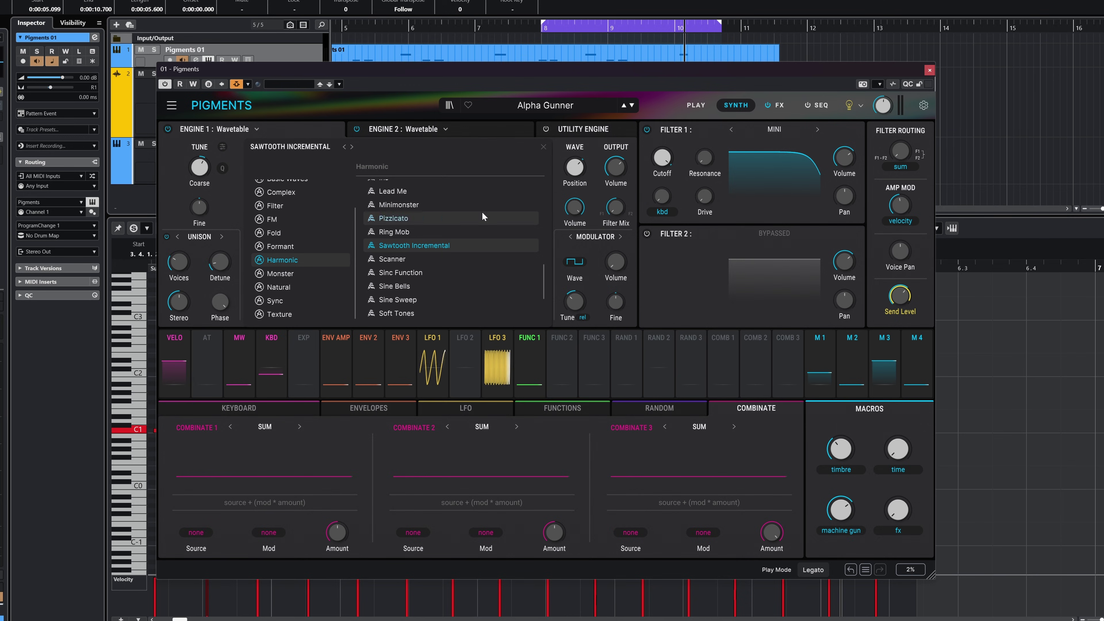
click(478, 218)
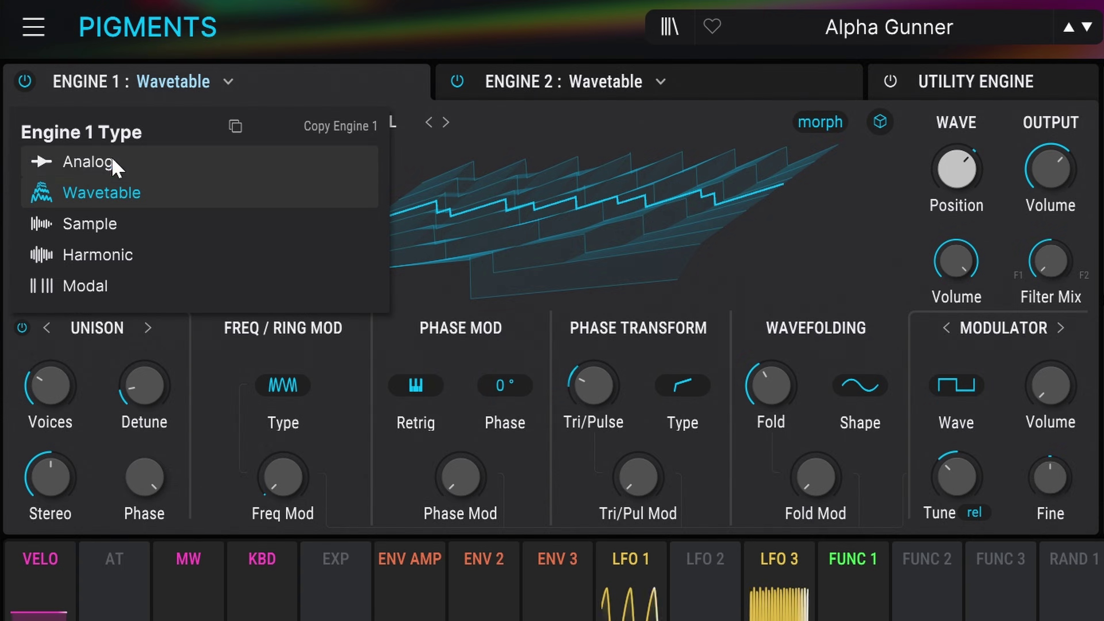
Change Engine 1 to the Modal type and switch its resonator between Beam and String.
click(110, 283)
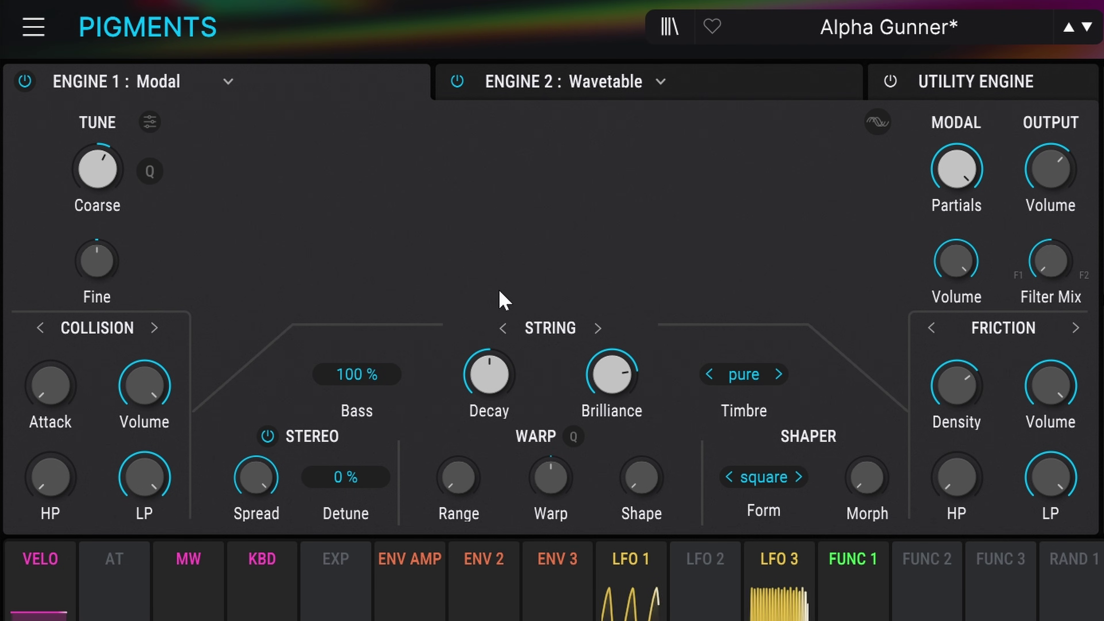
click(503, 328)
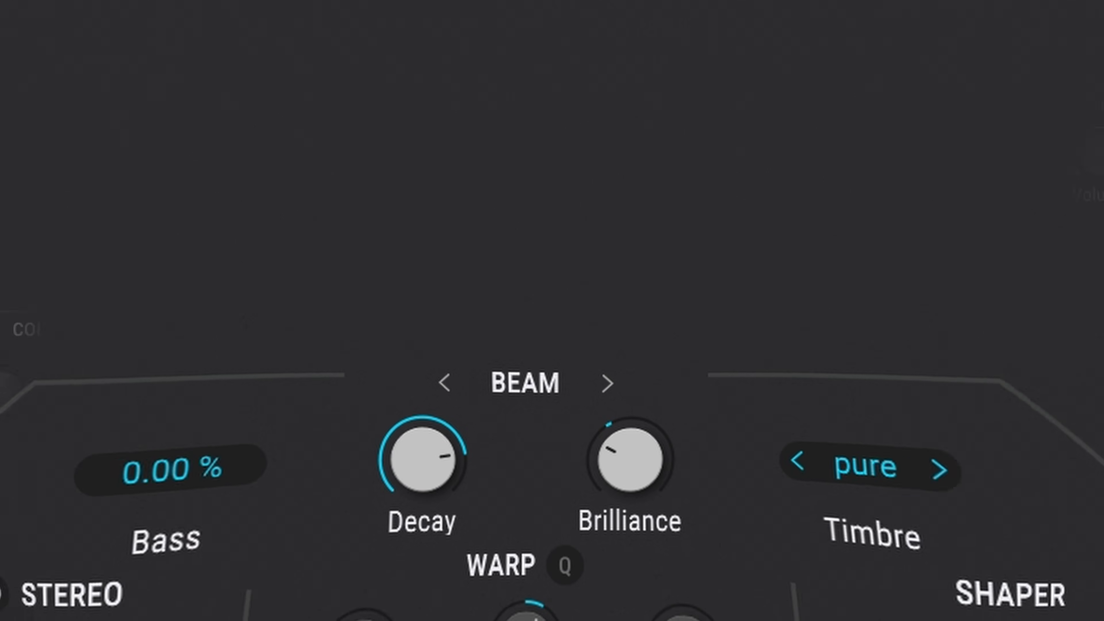
click(520, 384)
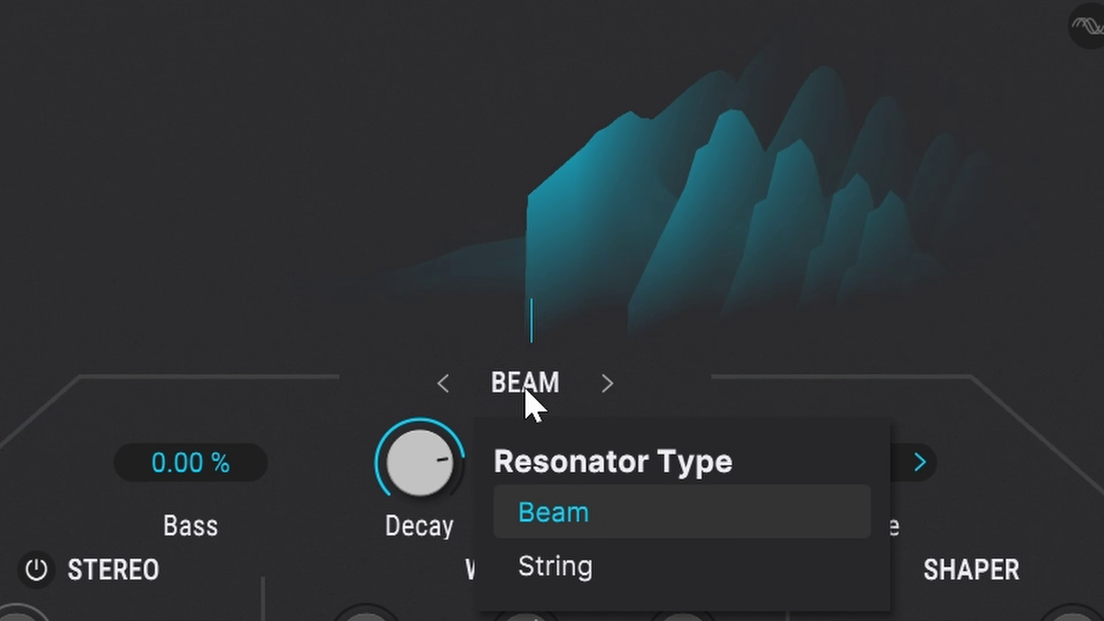
click(539, 564)
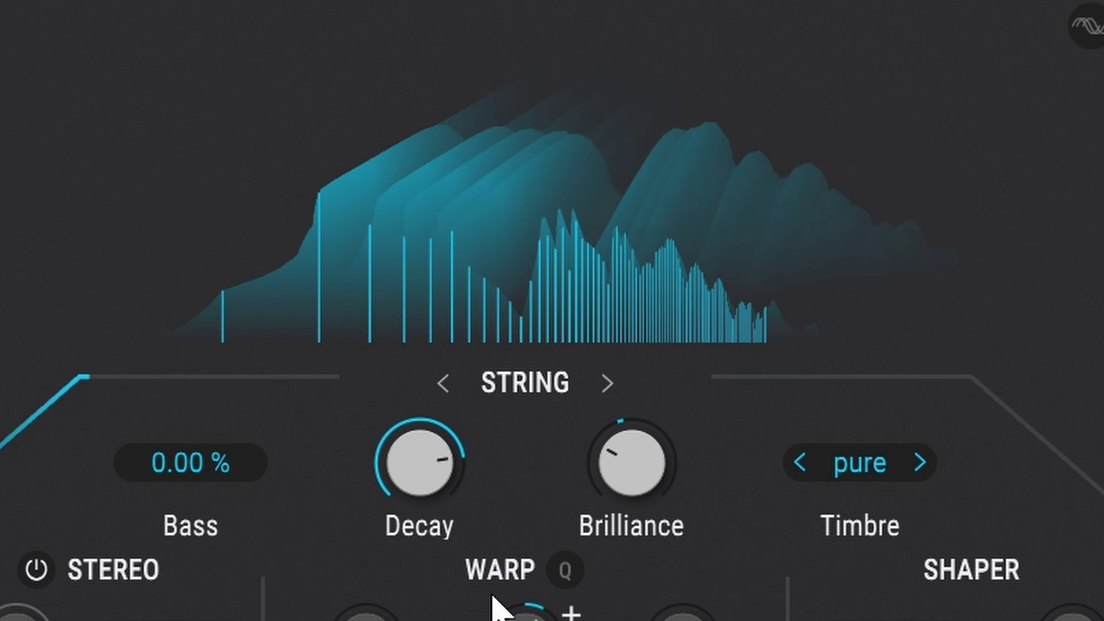
click(605, 383)
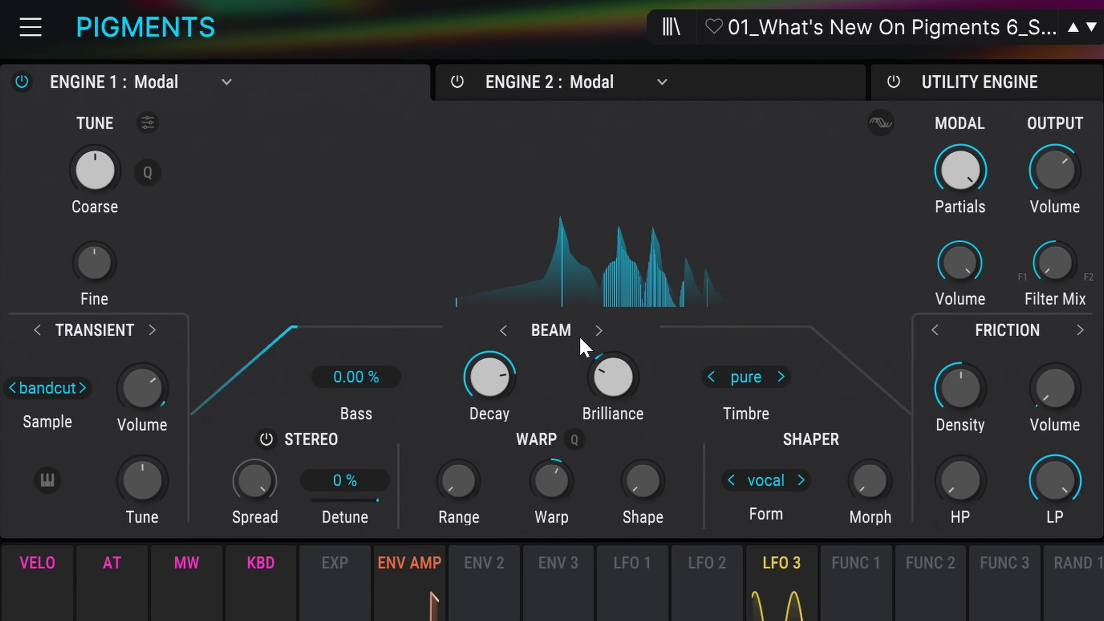
Audition the Bright, Knife and Lazer samples for Engine 1's Transient exciter.
click(50, 388)
click(51, 445)
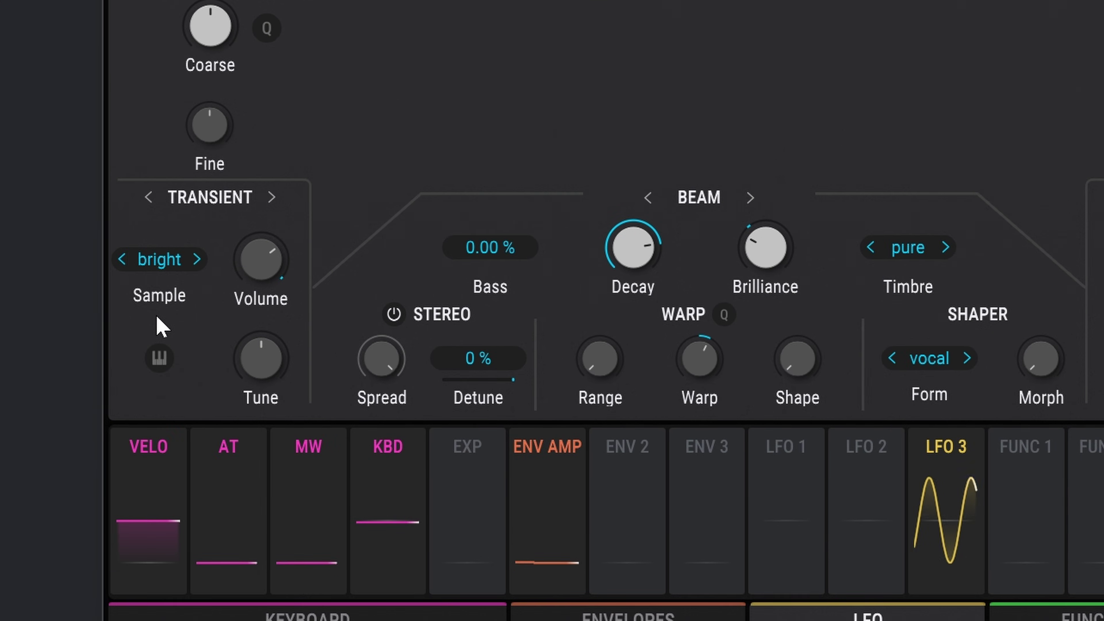
click(171, 266)
click(167, 348)
click(171, 262)
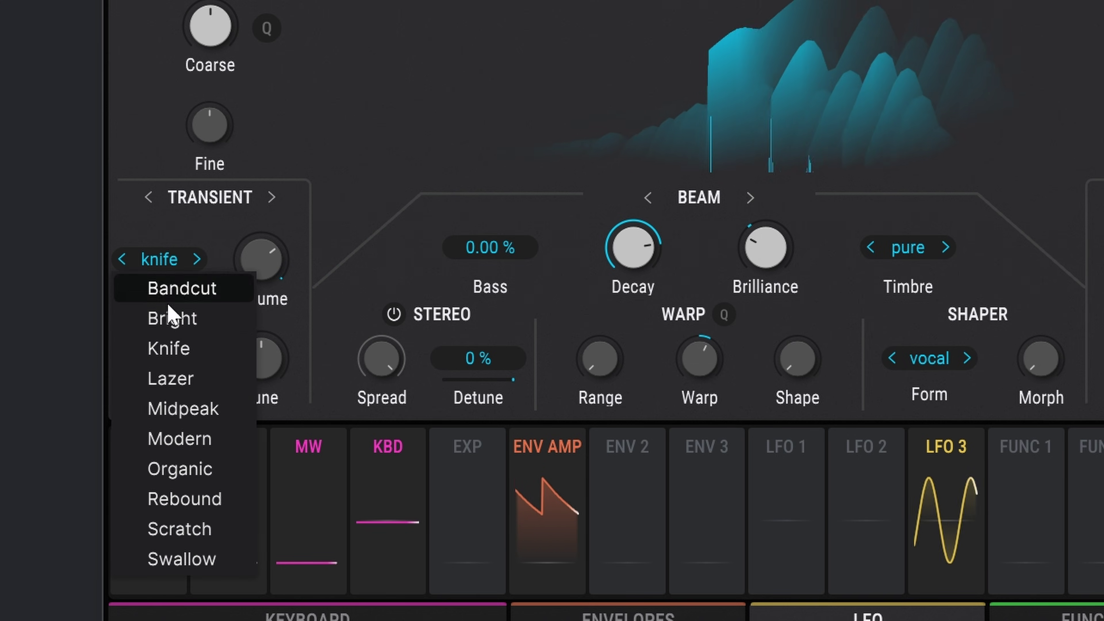
click(171, 379)
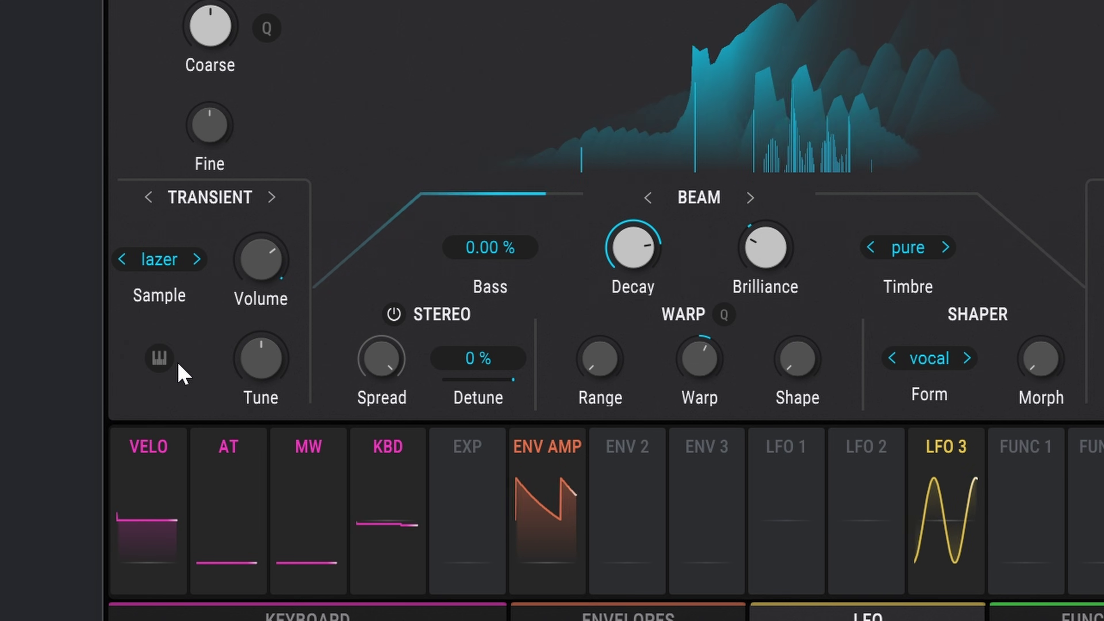
Audition the Midpeak, Modern and Organic samples for the Transient exciter.
click(172, 266)
click(187, 408)
click(183, 262)
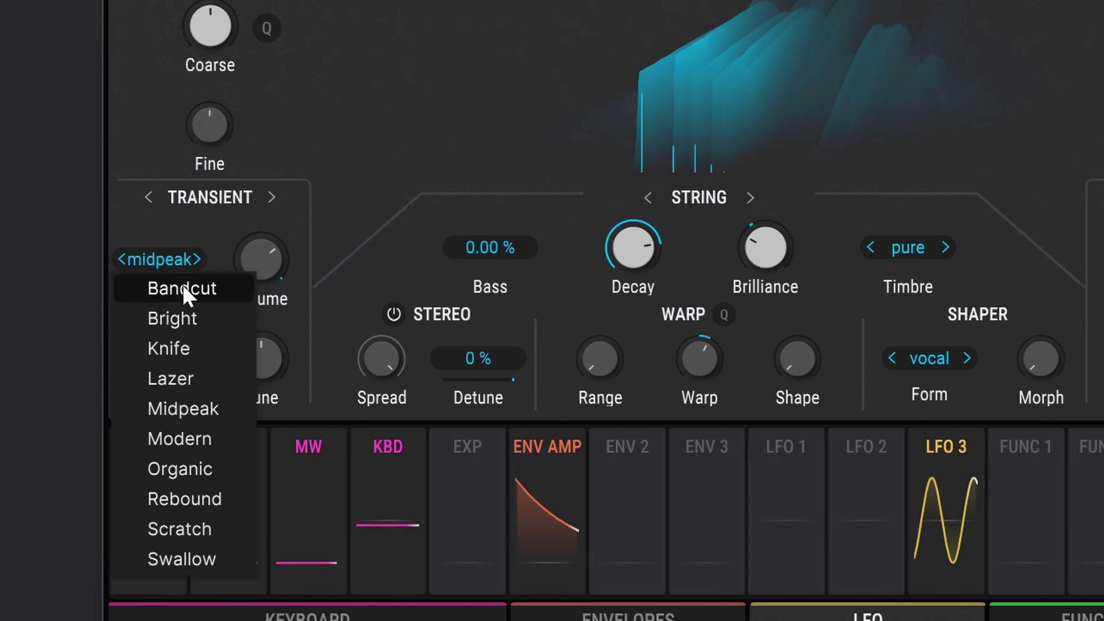
click(187, 437)
click(170, 261)
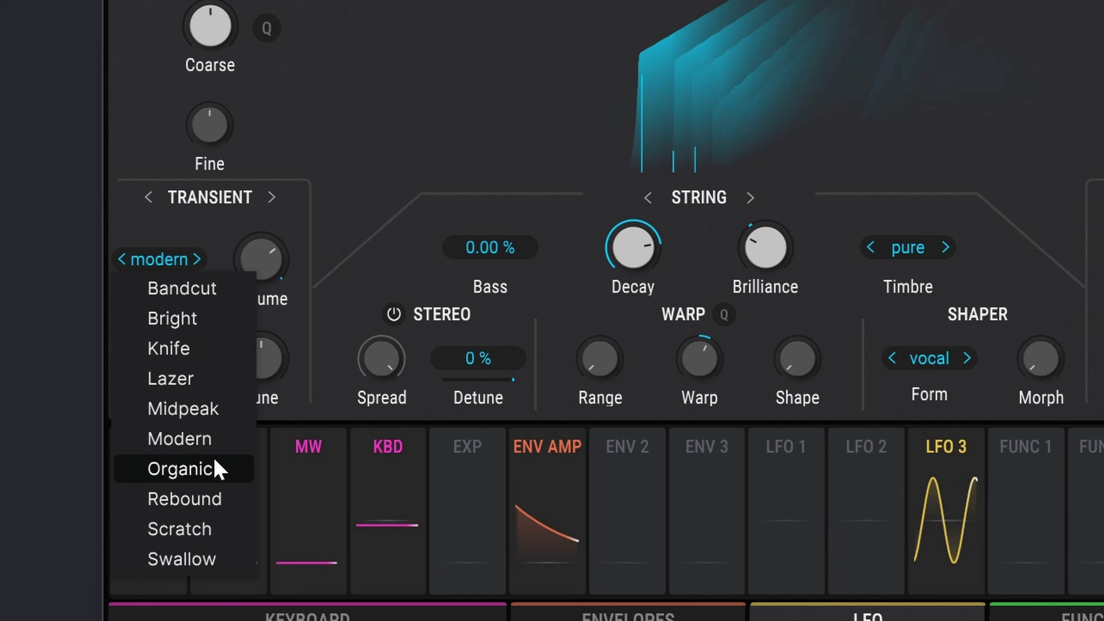
click(215, 466)
Audition the Rebound, Scratch and Swallow samples for the Transient exciter.
click(202, 263)
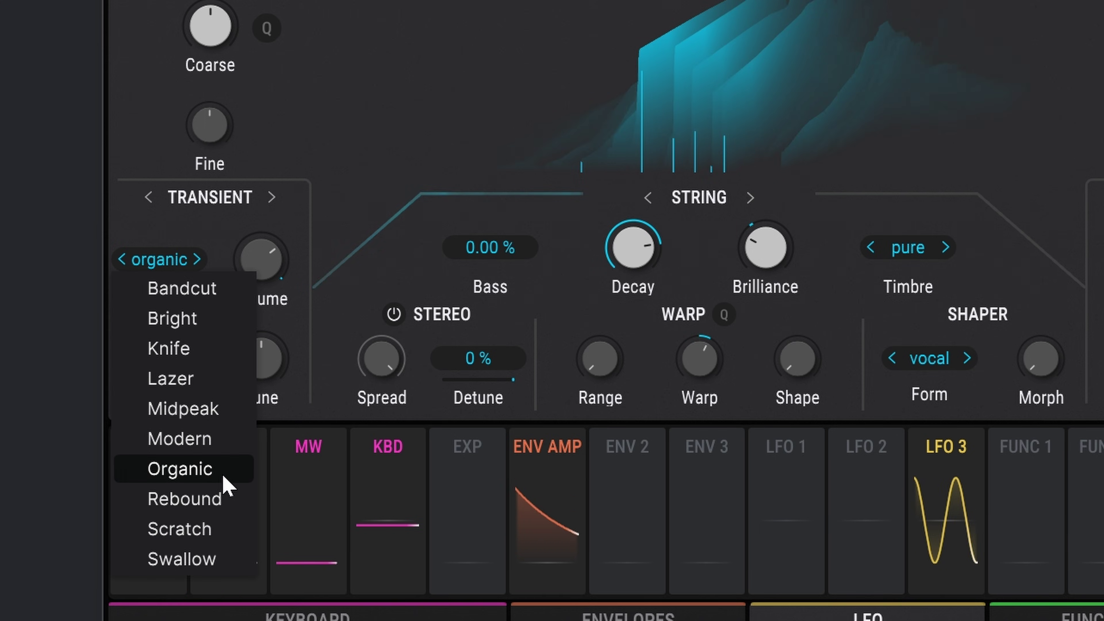
click(222, 499)
click(187, 261)
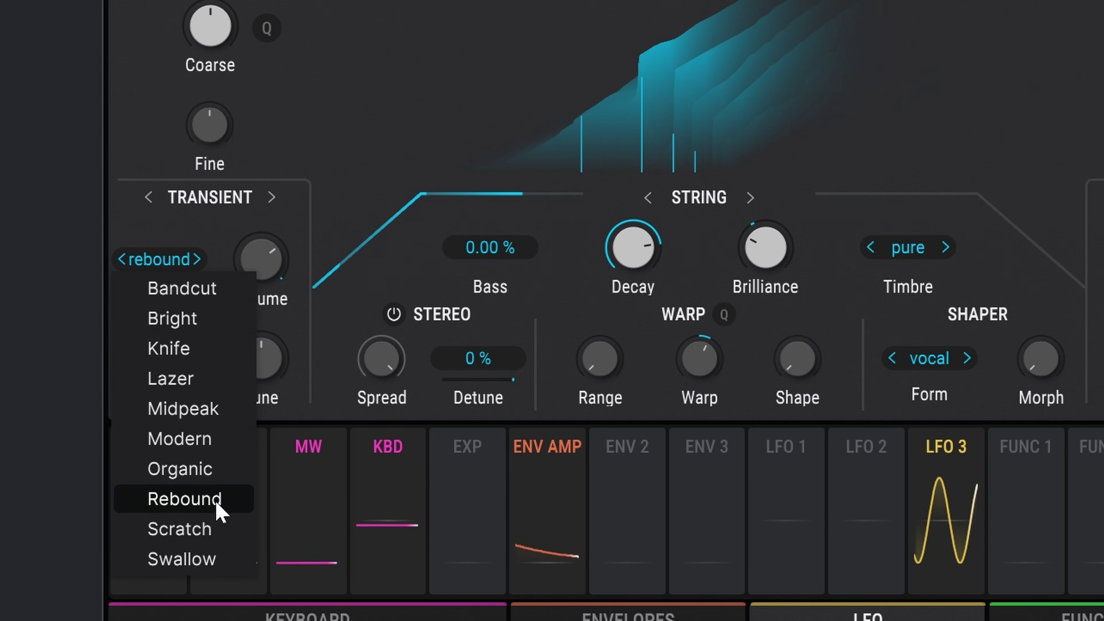
click(205, 528)
click(168, 261)
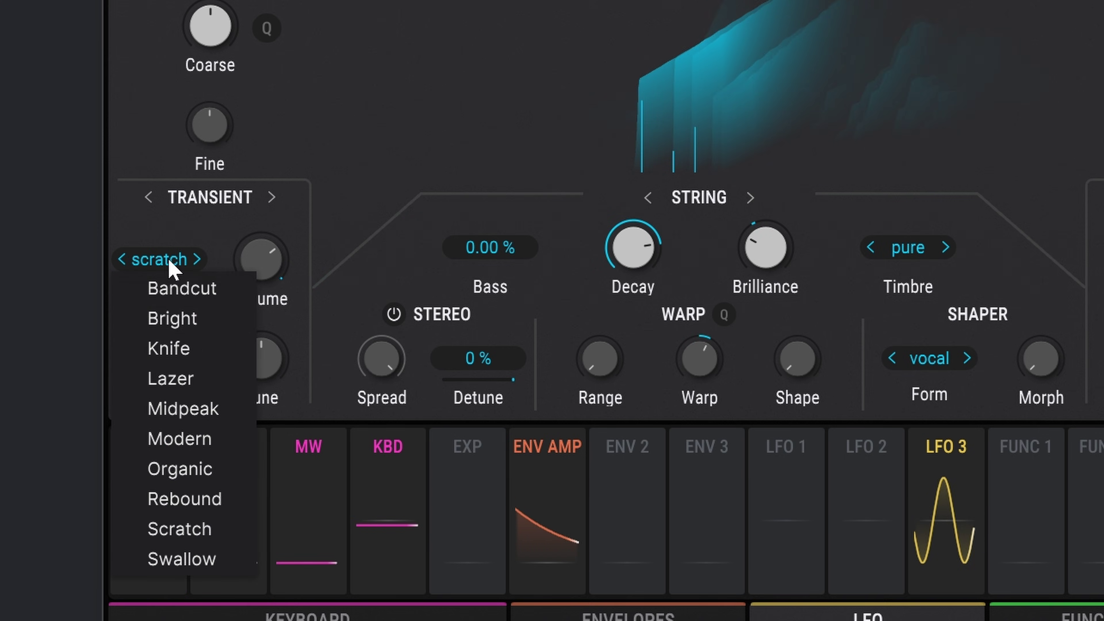
click(202, 532)
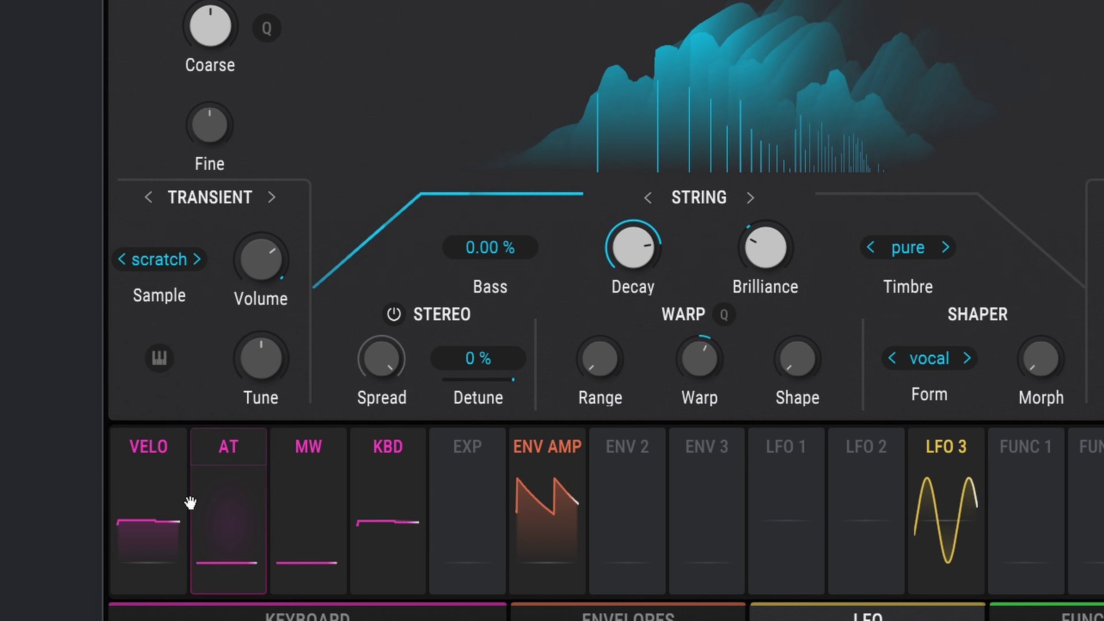
click(197, 258)
click(198, 549)
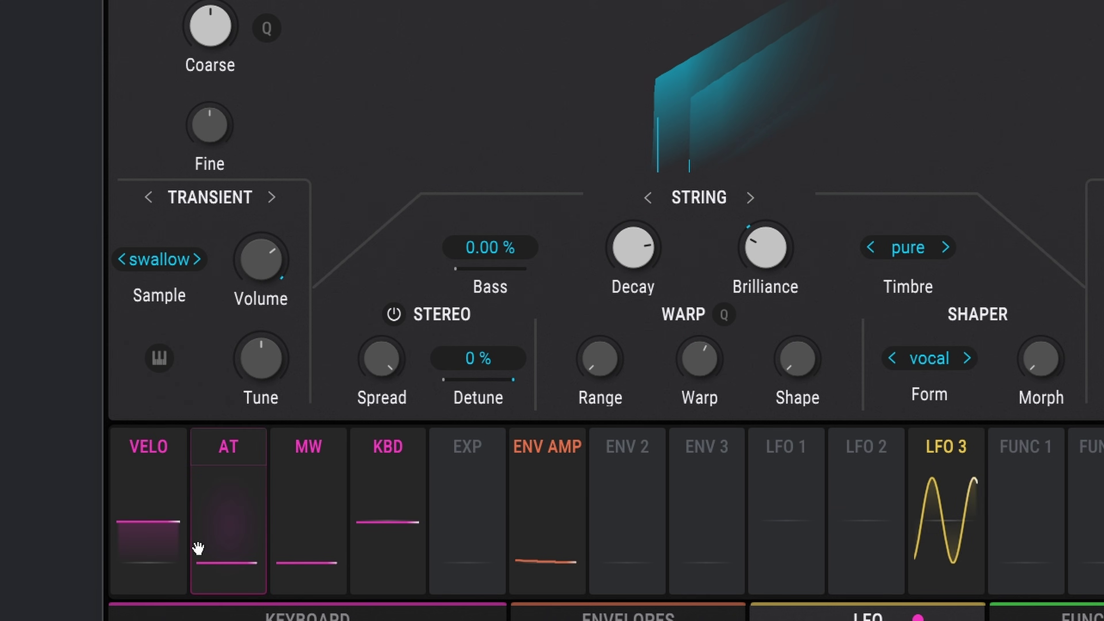
click(187, 260)
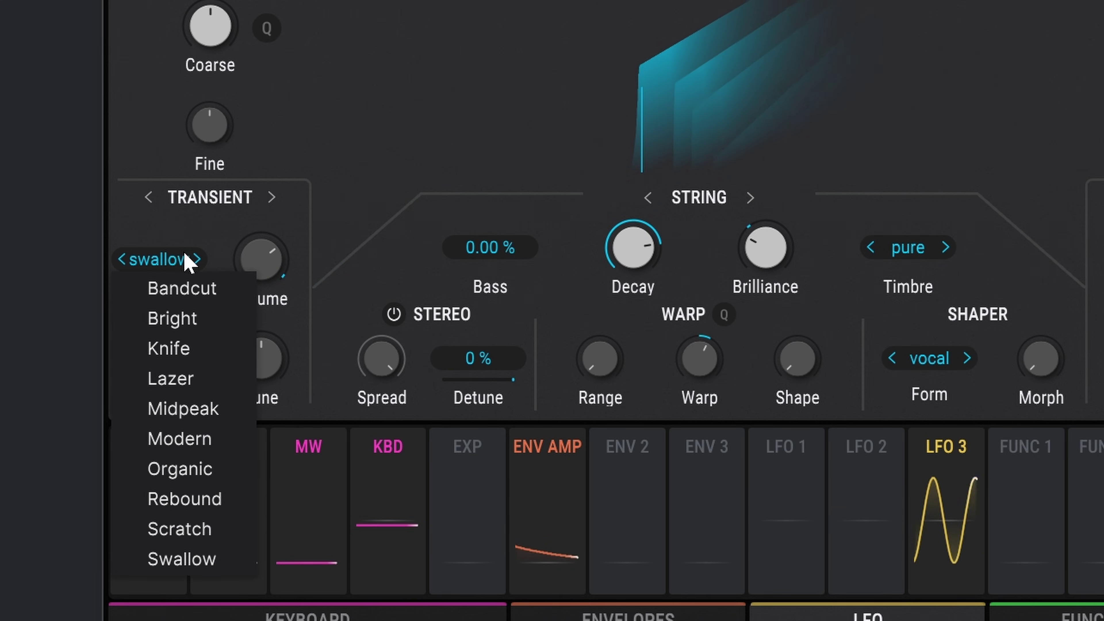
click(204, 529)
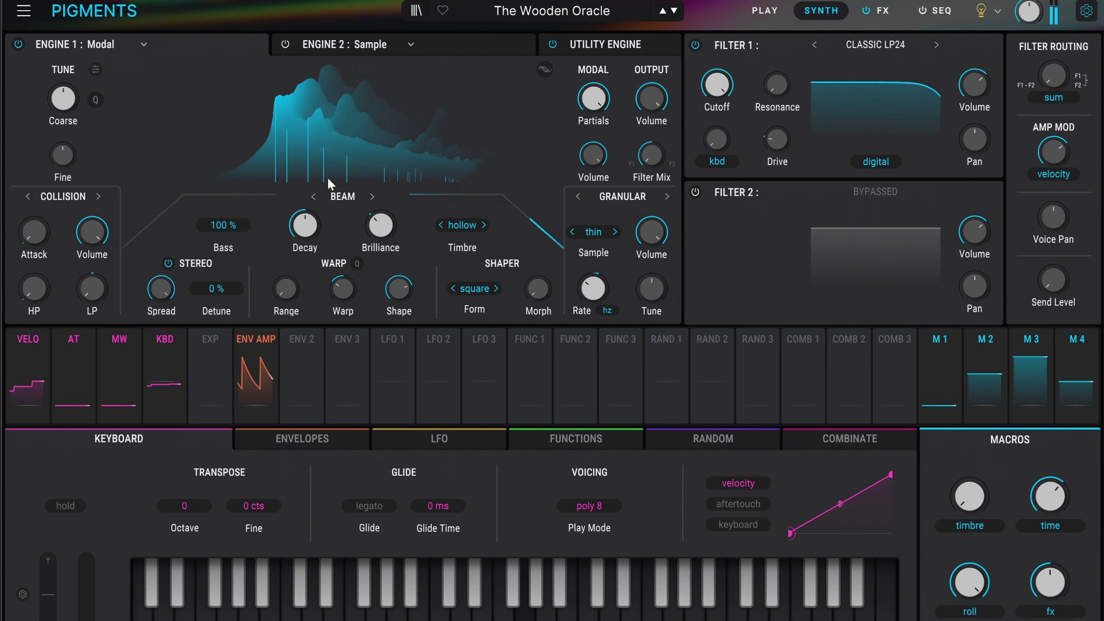
Move on to the next preset and try the Cluster types Peak 9 and Bandpass 24 on Filter 1.
click(674, 10)
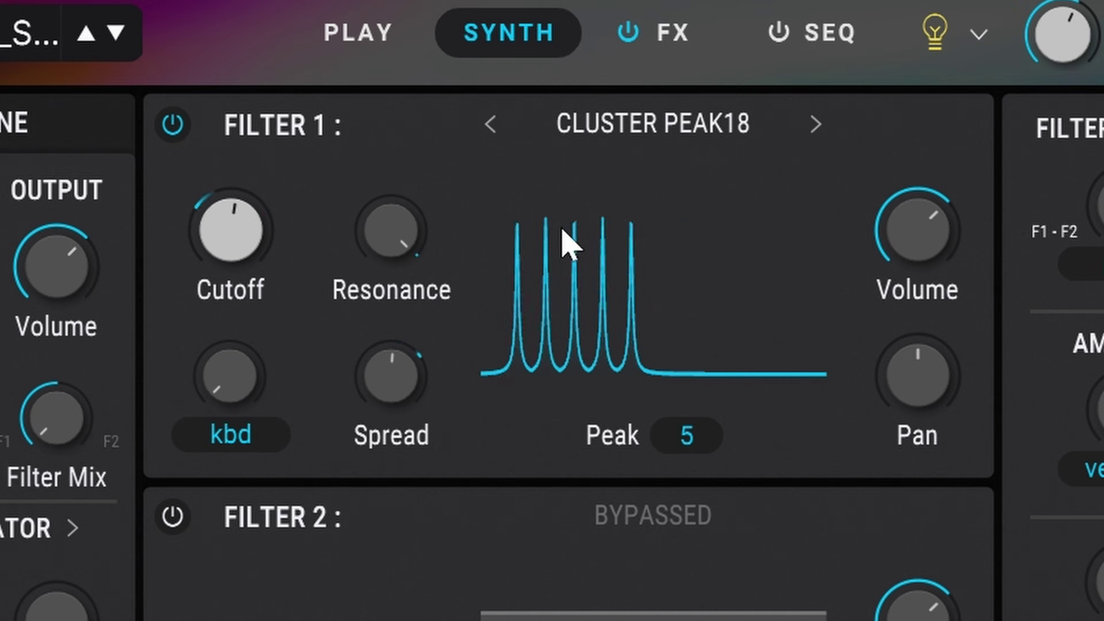
click(724, 127)
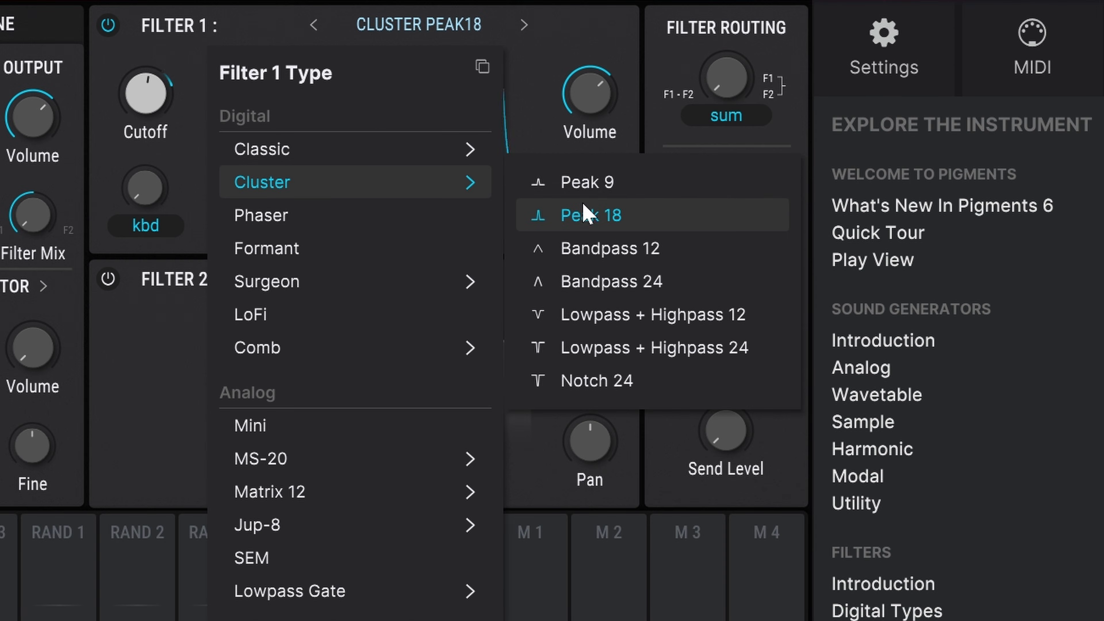
click(869, 369)
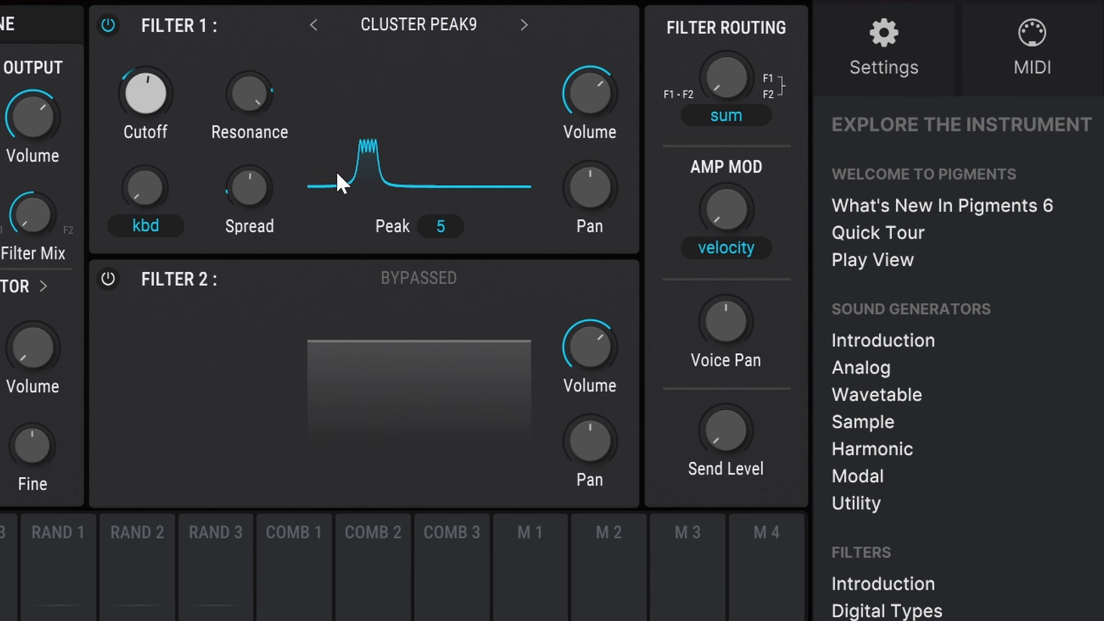
click(461, 27)
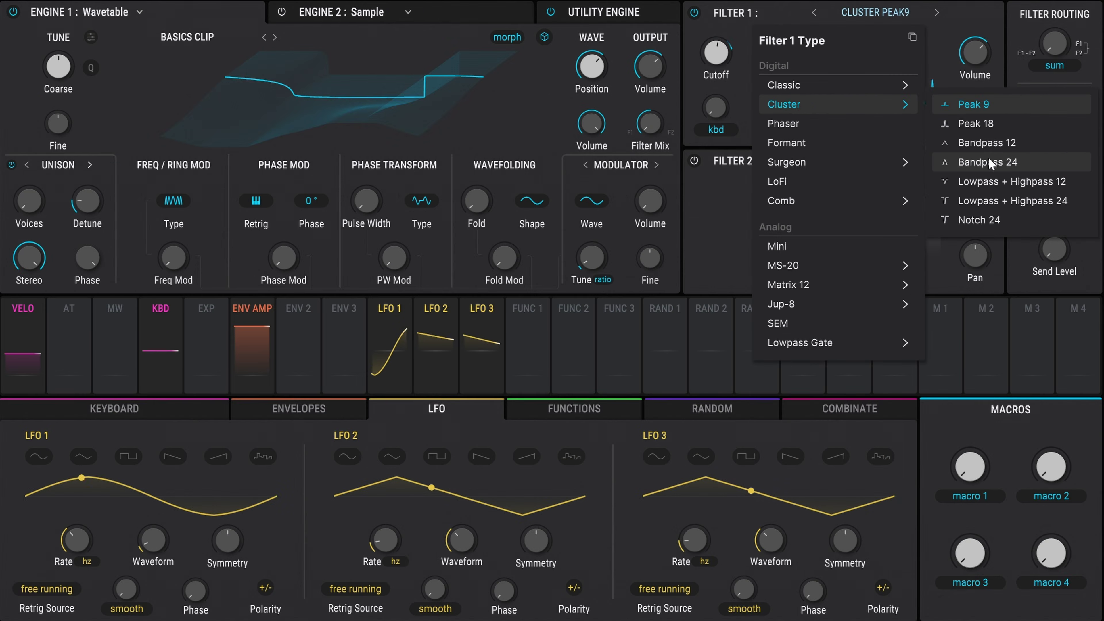
click(611, 282)
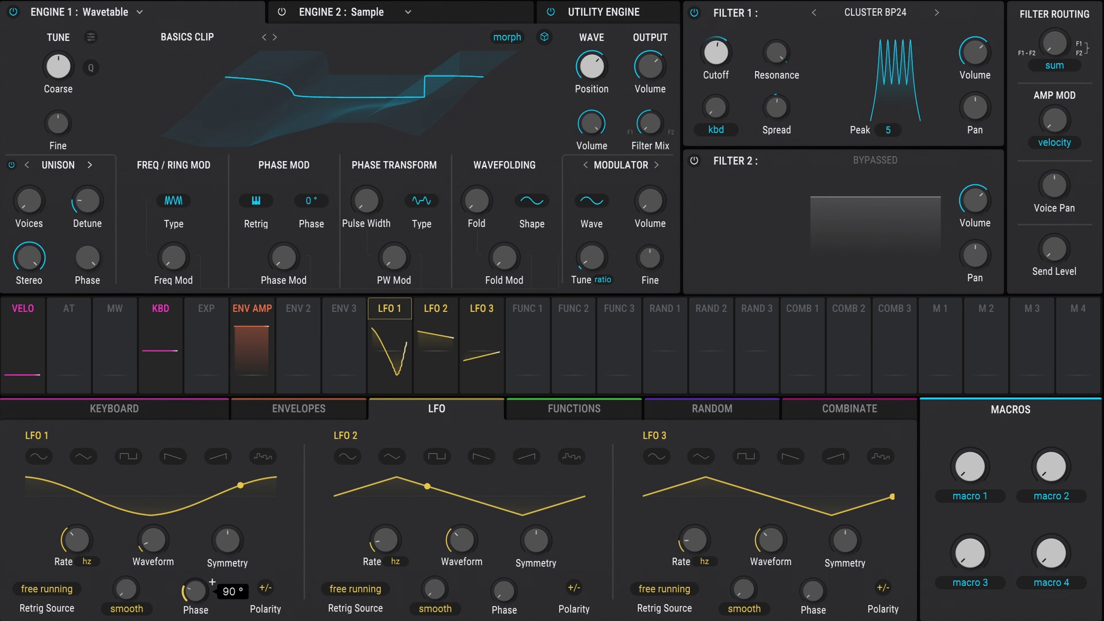
scroll(213, 582, up, 10)
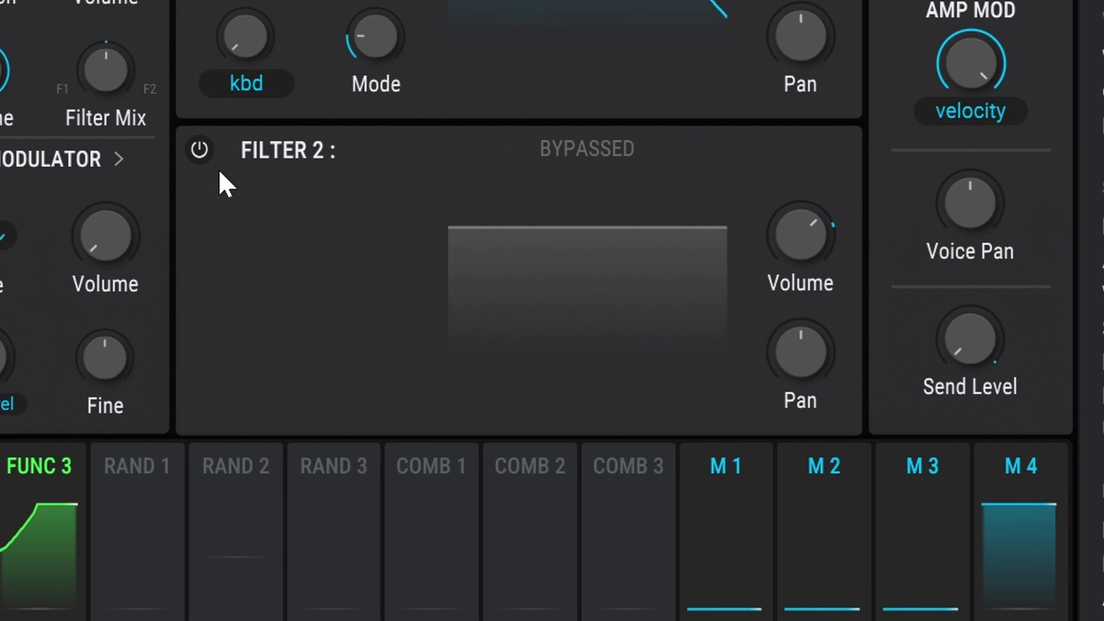
Turn on the LoFi Filter 2 and sweep its frequency between about 12840 Hz and 1482 Hz.
click(200, 151)
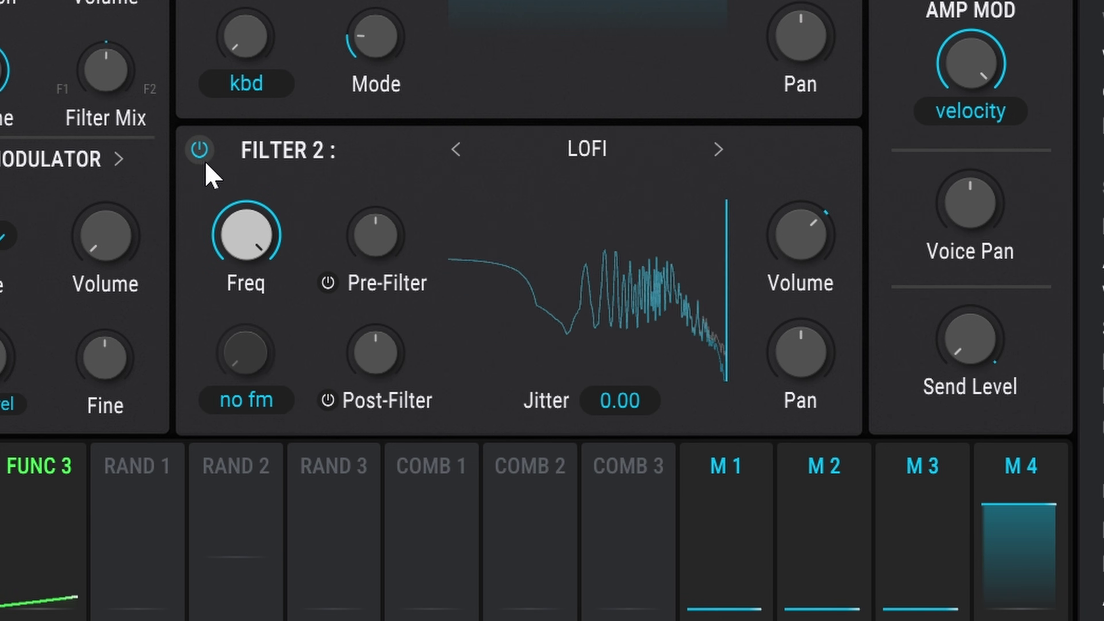
mouse_move(250, 246)
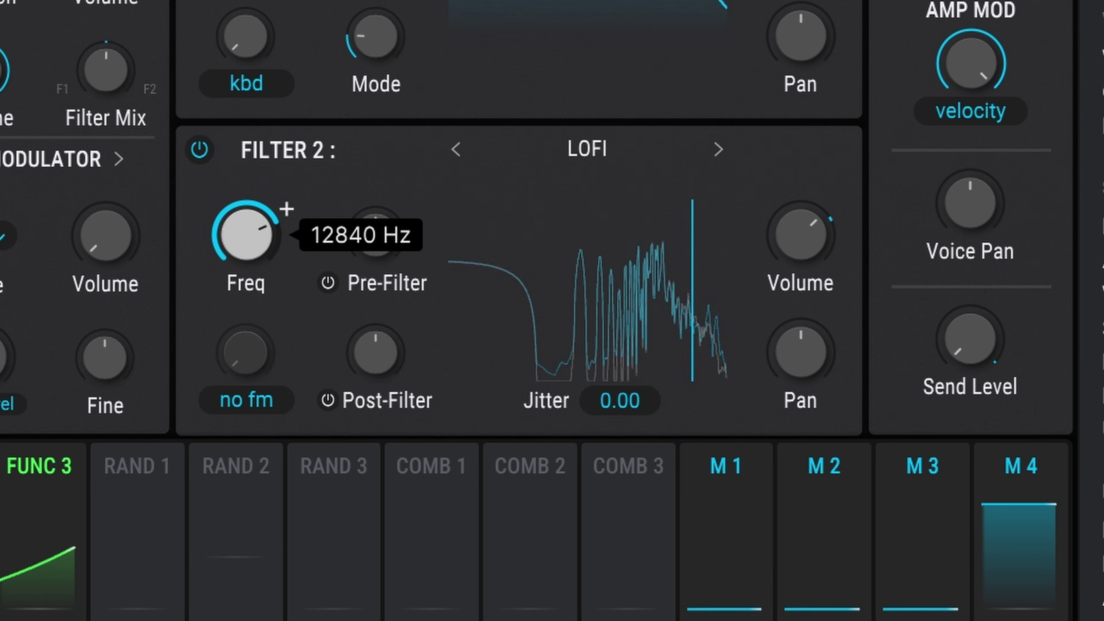
drag(250, 246, 250, 256)
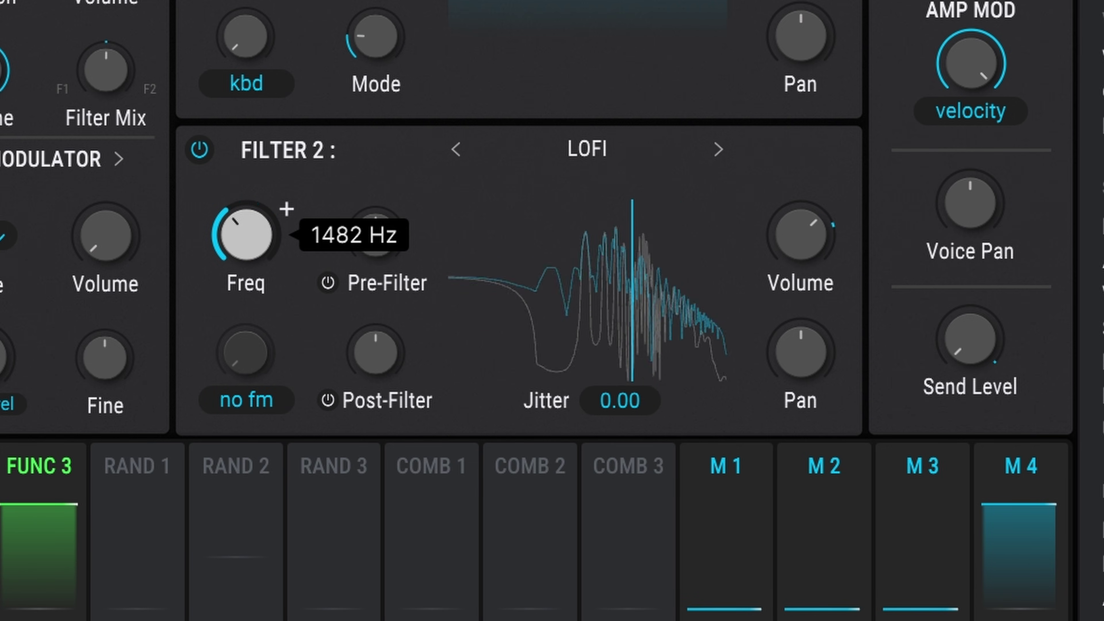
drag(247, 261, 246, 264)
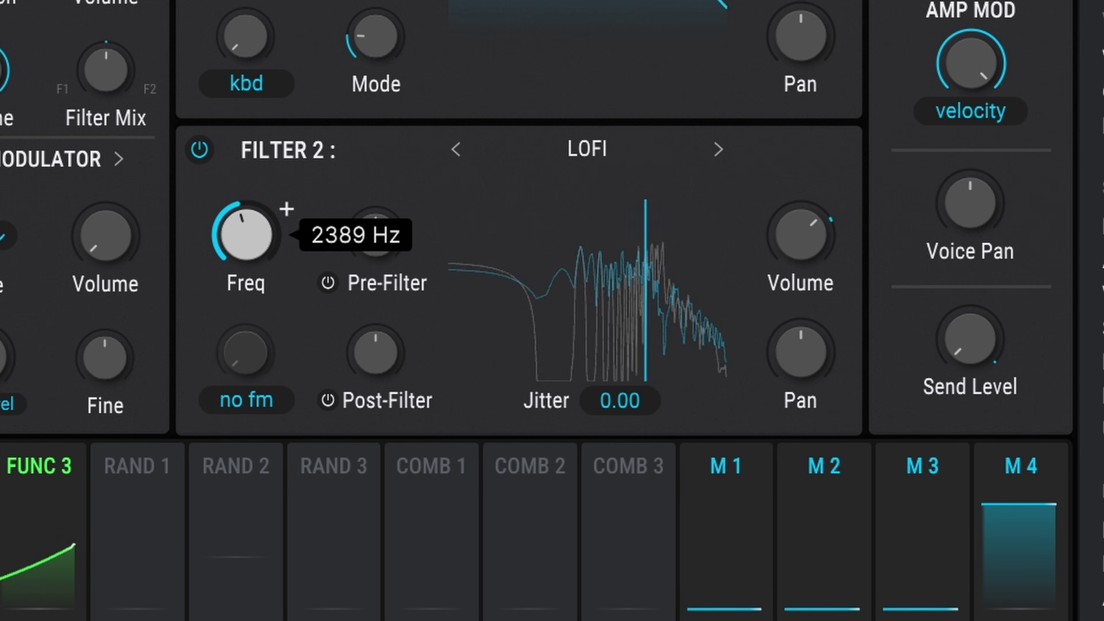
drag(246, 261, 246, 264)
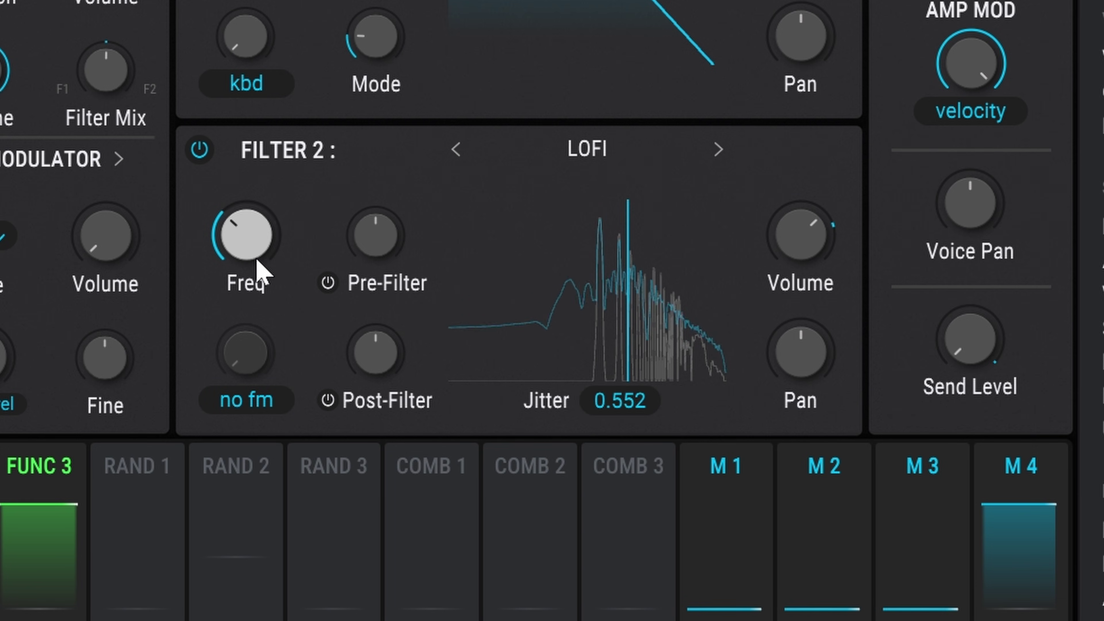
drag(257, 261, 287, 210)
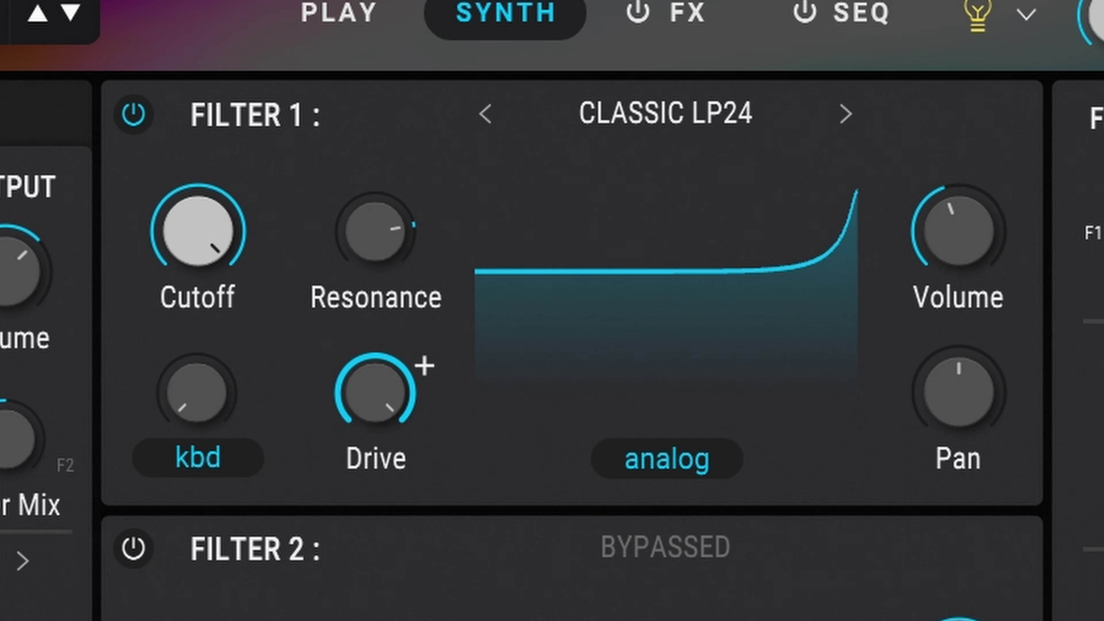
Toggle Filter 1's Classic LP24 mode between analog and digital to compare them.
click(674, 464)
click(667, 463)
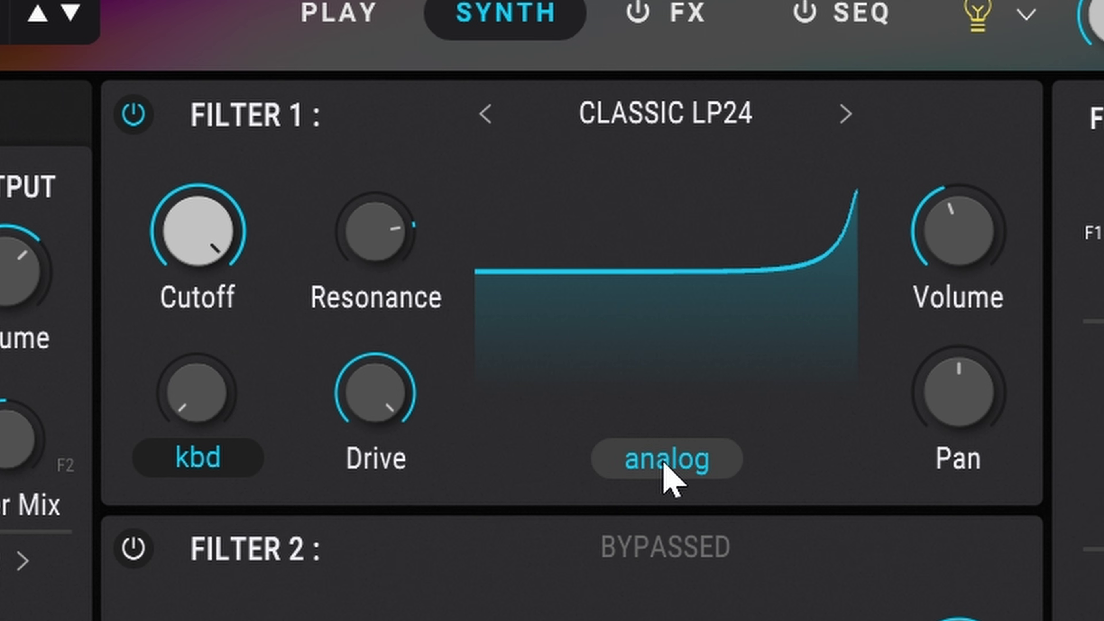
click(666, 464)
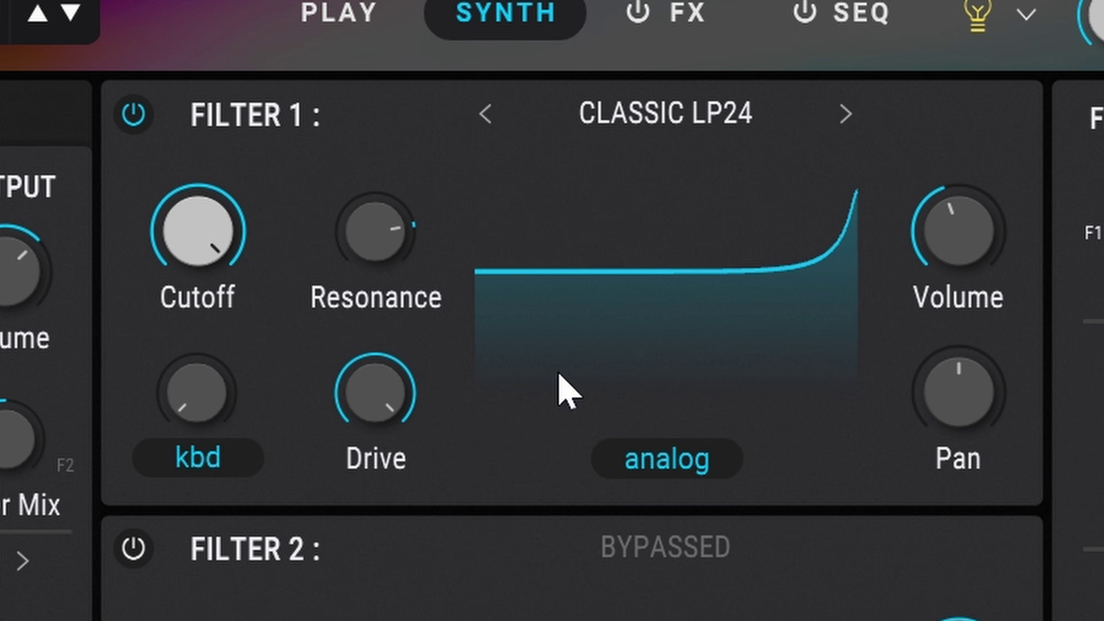
Set Filter 1's Drive to 0.00 % and lower its Cutoff to about 2448 Hz.
drag(384, 386, 425, 365)
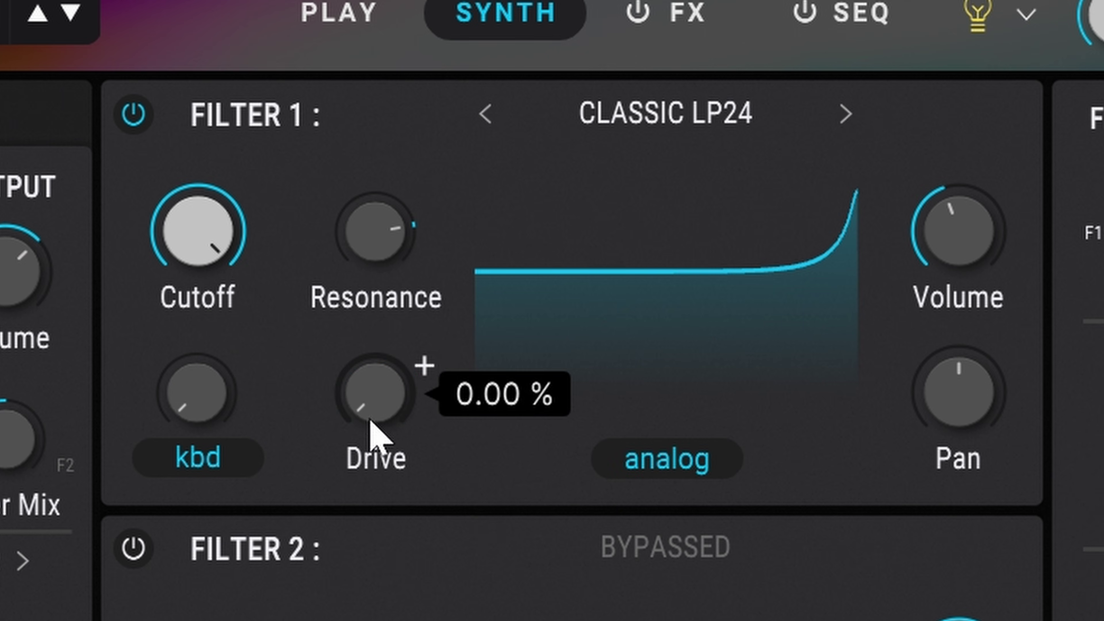
drag(239, 239, 239, 272)
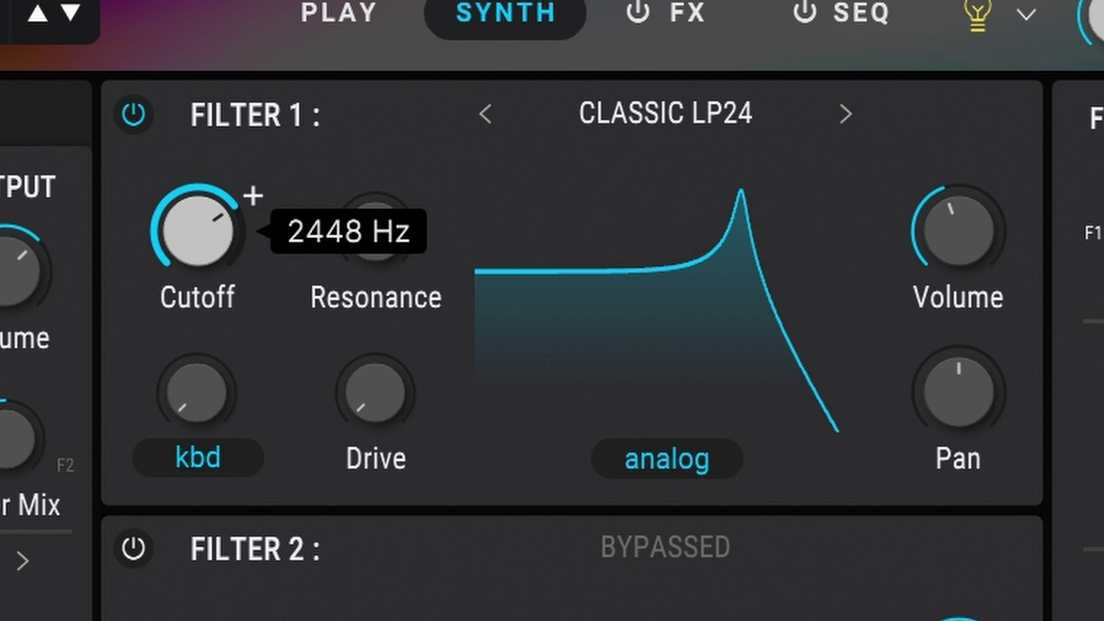
Raise Filter 1's Drive to maximum and sweep the Cutoff to try the driven analog LP24 sound.
drag(253, 196, 249, 193)
mouse_move(425, 204)
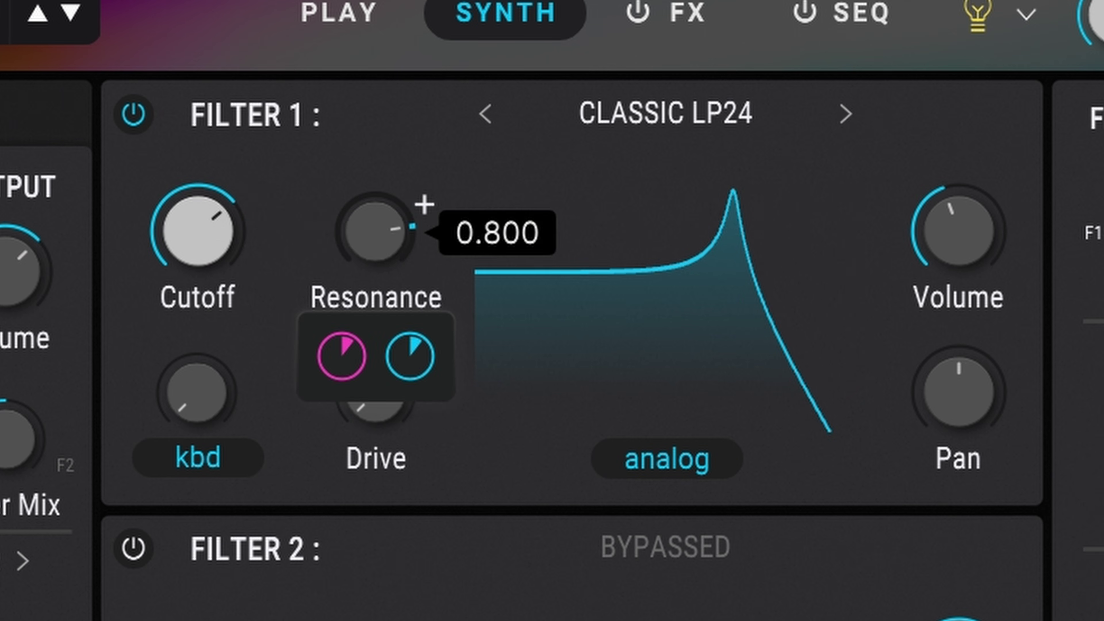
drag(382, 419, 382, 440)
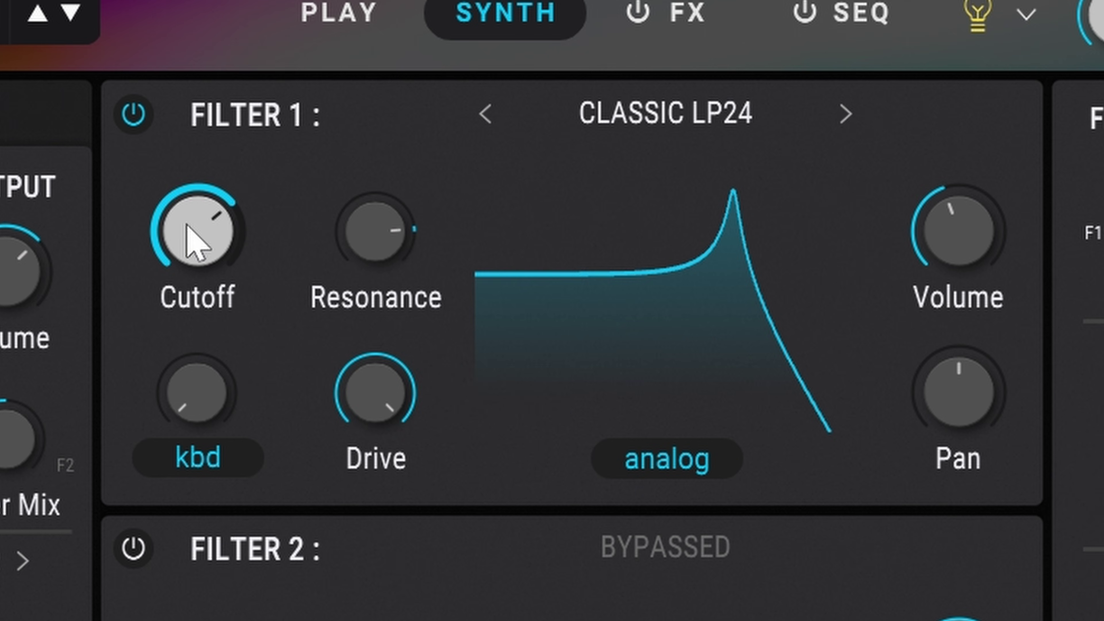
mouse_move(198, 239)
mouse_down()
mouse_move(197, 205)
mouse_move(197, 259)
mouse_move(197, 212)
mouse_move(197, 222)
mouse_up()
Compare Filter 1's digital and analog modes while sweeping the Cutoff between about 1429 Hz and 2519 Hz, and adjust the Drive.
click(676, 467)
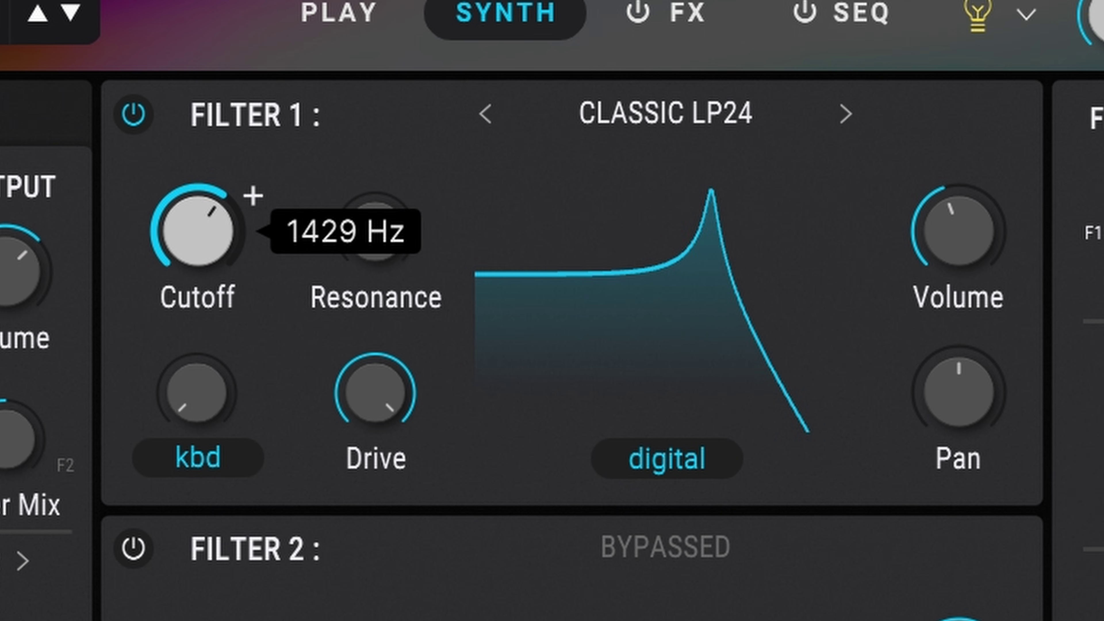
mouse_move(198, 222)
mouse_down()
mouse_move(198, 211)
mouse_move(197, 259)
mouse_move(197, 197)
mouse_move(197, 208)
mouse_up()
click(667, 458)
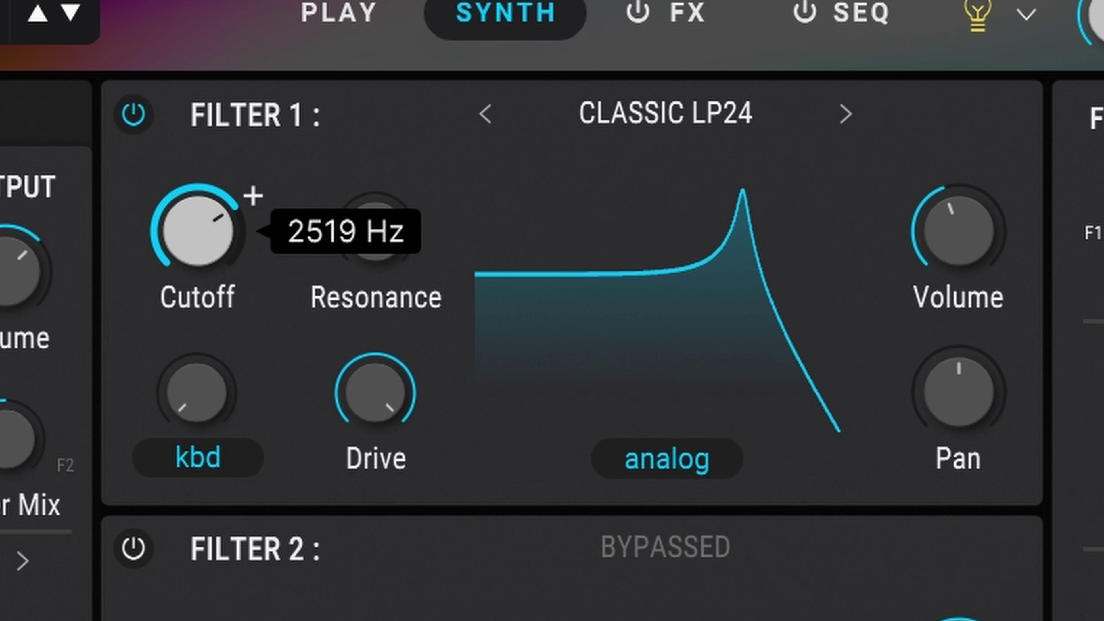
drag(374, 392, 374, 430)
mouse_move(214, 263)
mouse_down()
mouse_move(214, 248)
mouse_move(214, 275)
mouse_up()
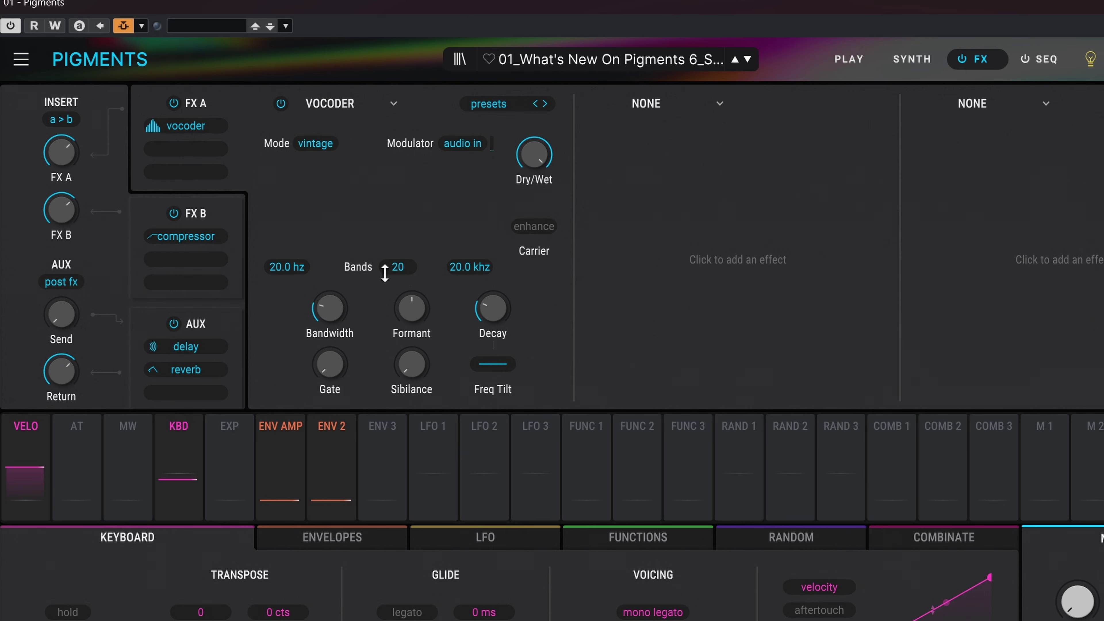
Choose Audio In as the vocoder's modulator source and open the host's side-chain options for the plug-in.
click(463, 144)
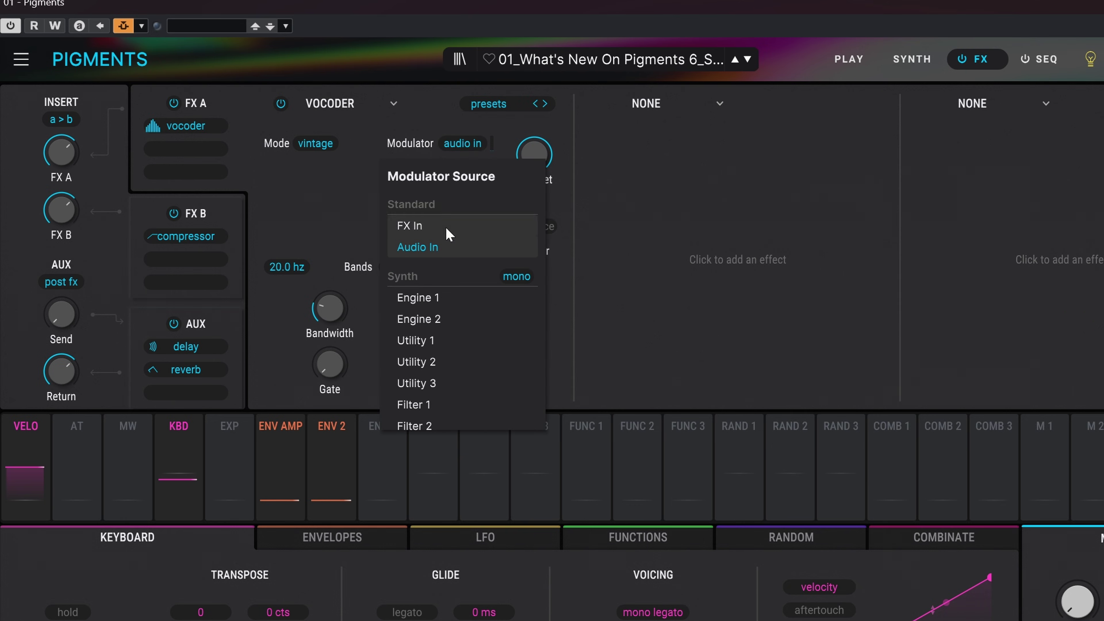
click(431, 249)
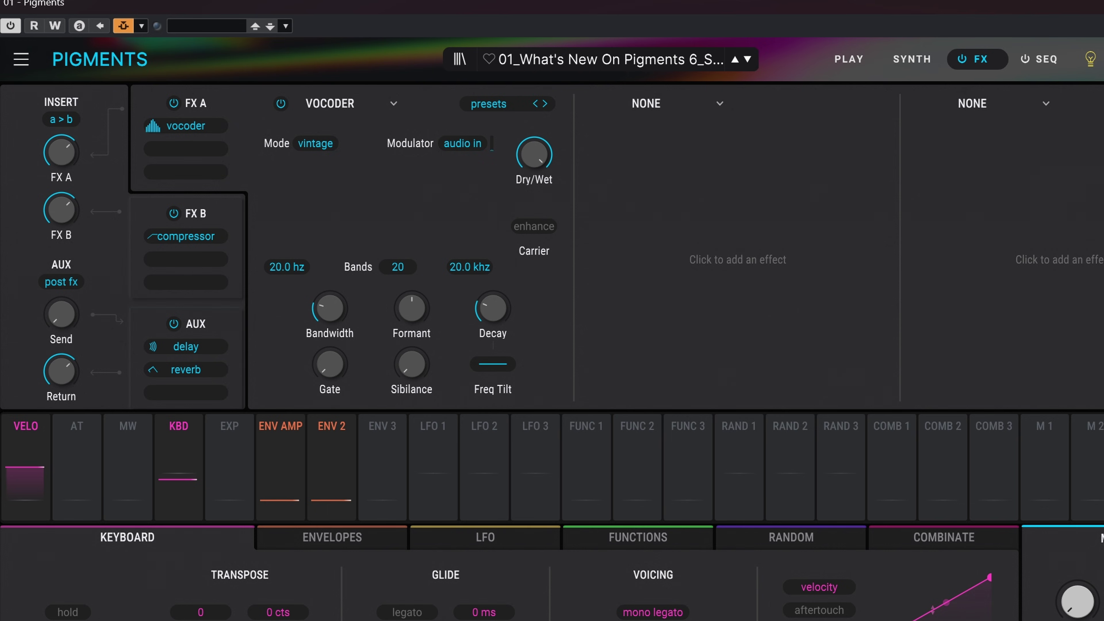
click(140, 26)
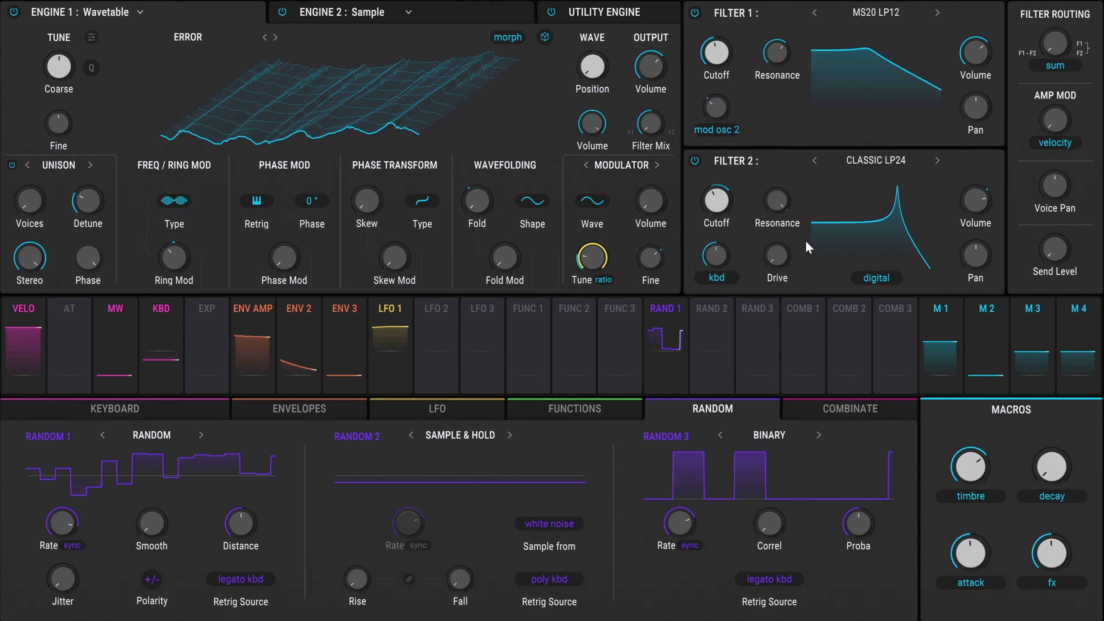
Set the Random 1 Voice Modulator's mode to reassign and toggle its polarity.
mouse_move(260, 512)
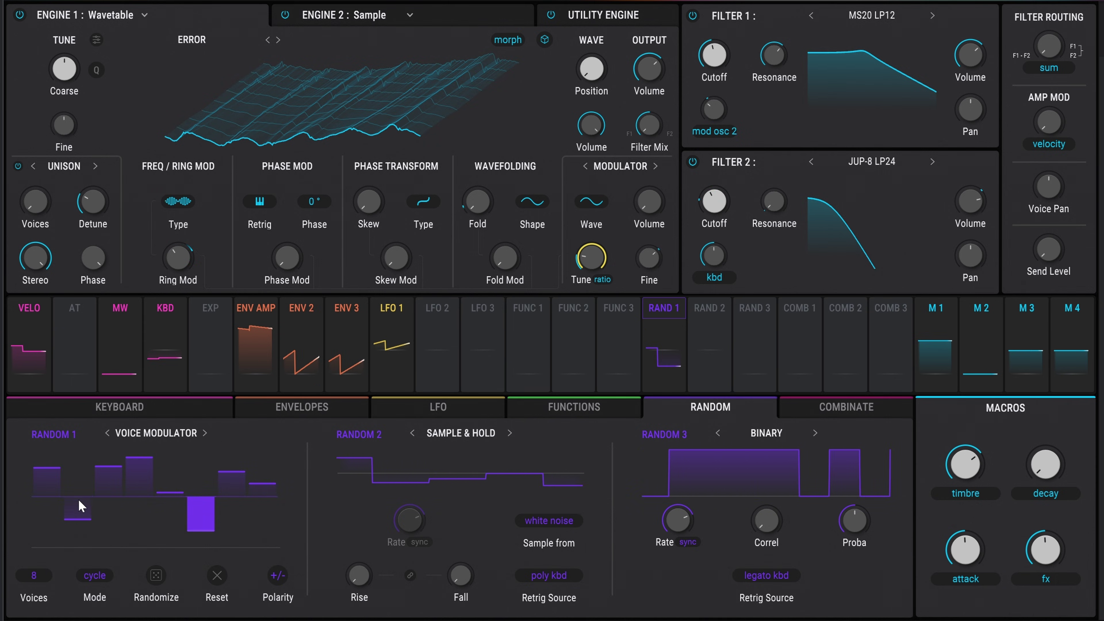
mouse_move(93, 523)
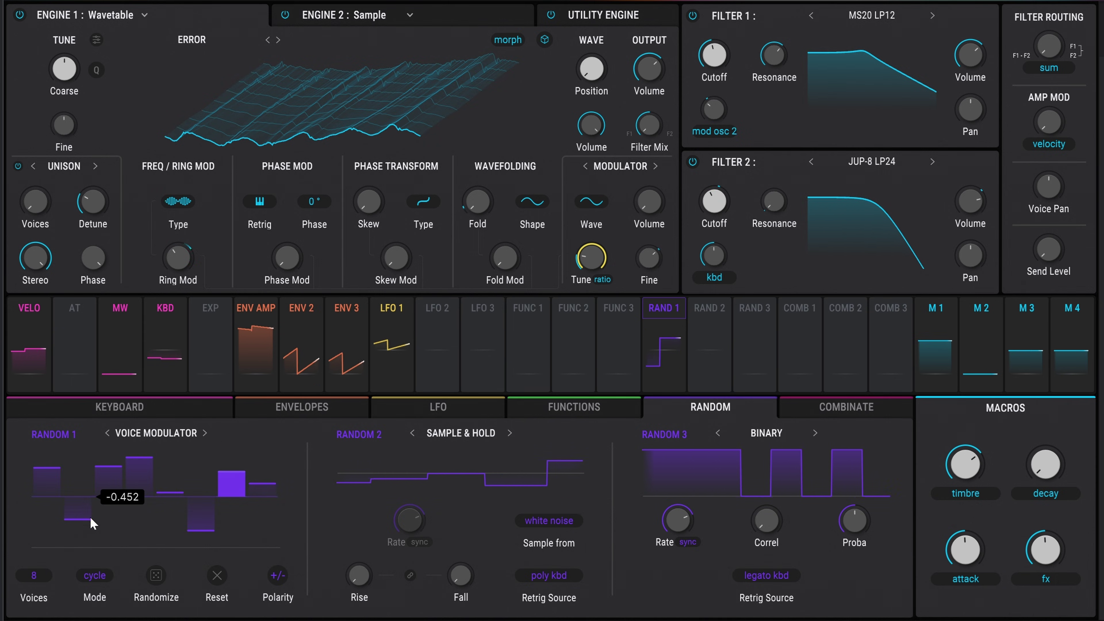
click(94, 577)
click(71, 580)
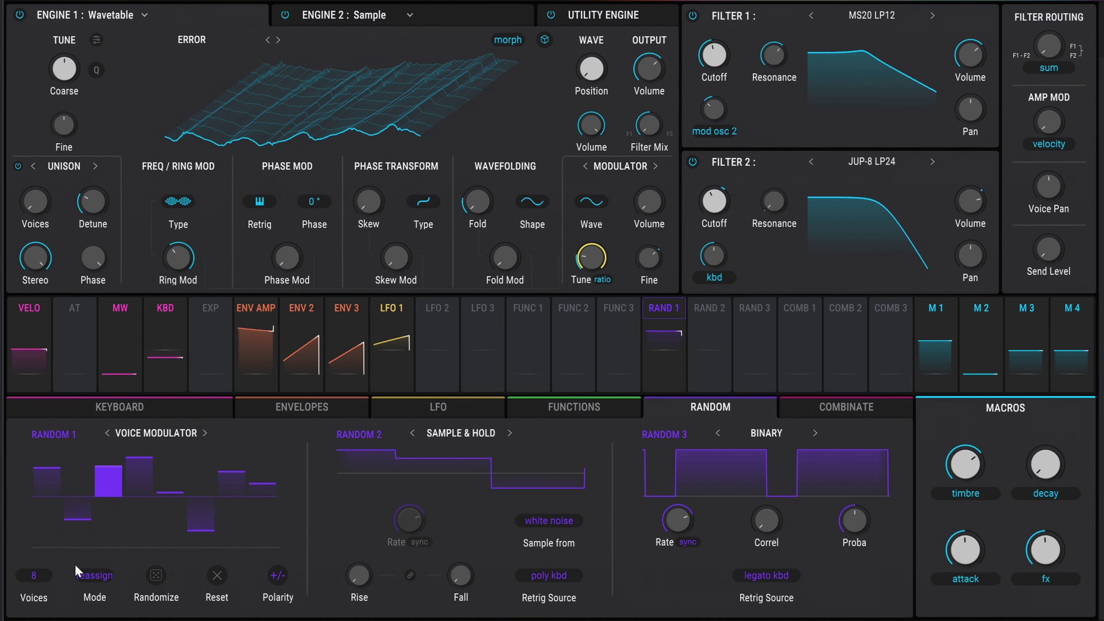
click(277, 575)
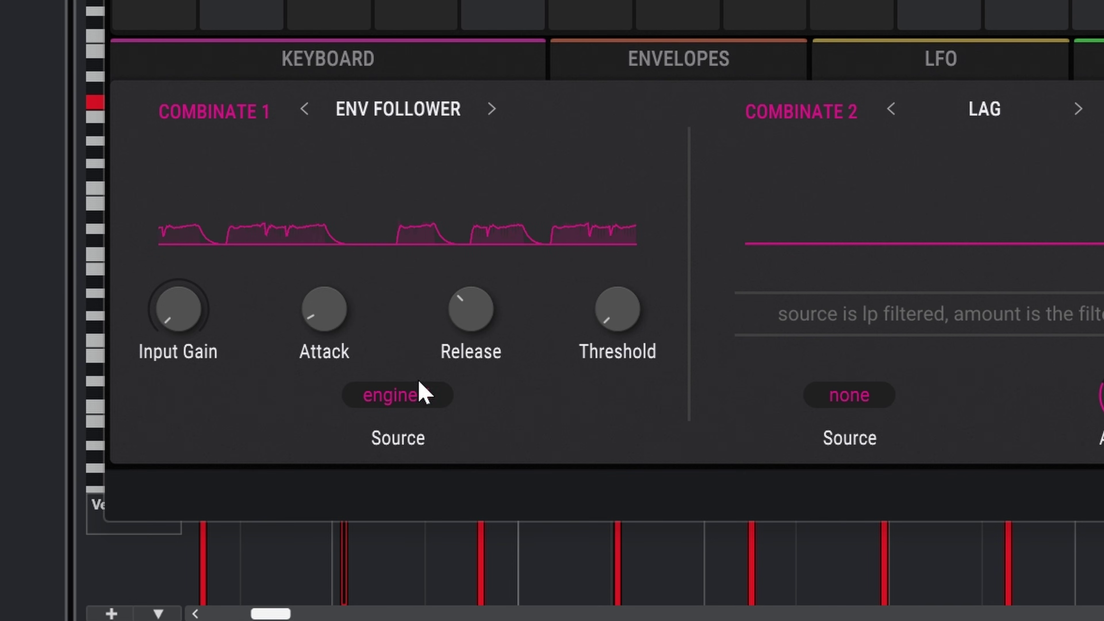
Set the Combinate 1 Env Follower's source to Audio Input, close the side-chain routing, and assign Comb 1 to Filter 2's Cutoff.
click(394, 397)
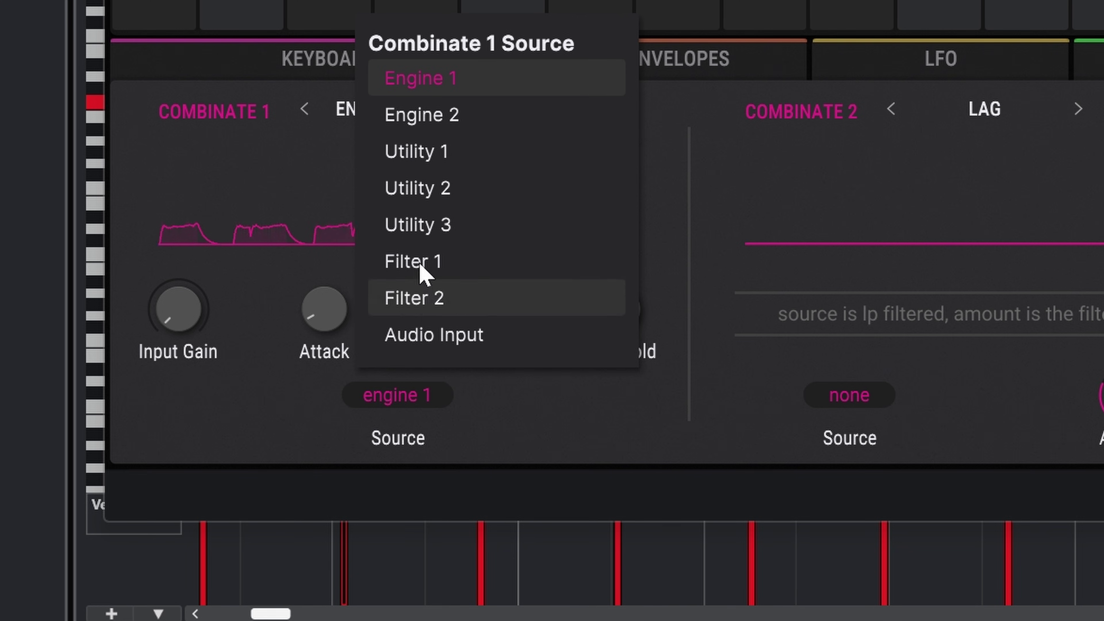
click(436, 337)
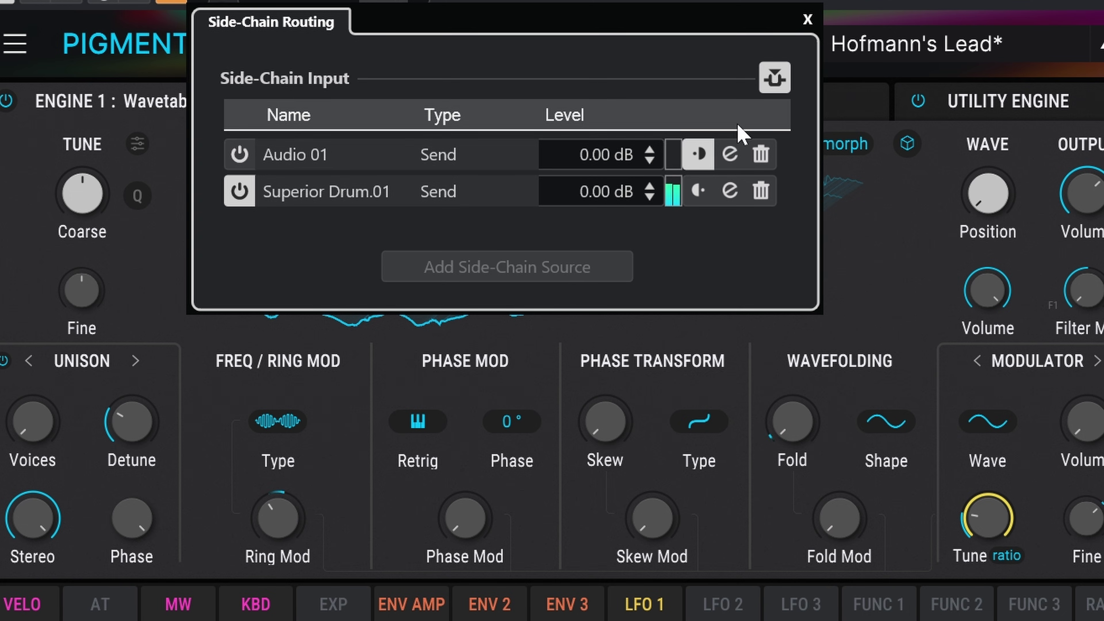
click(806, 21)
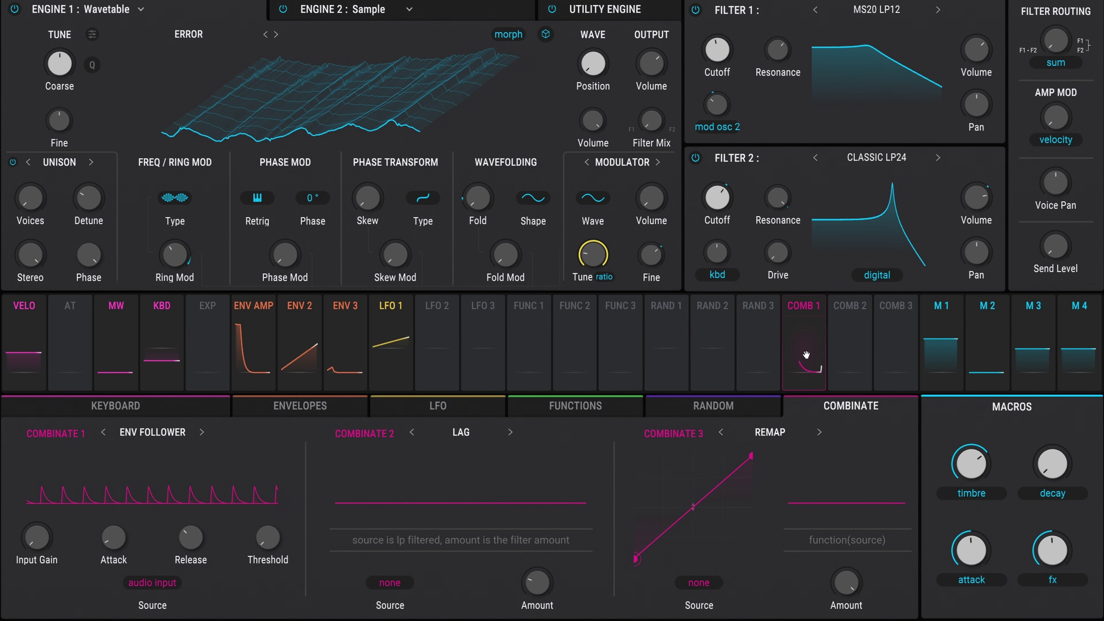
drag(801, 340, 718, 213)
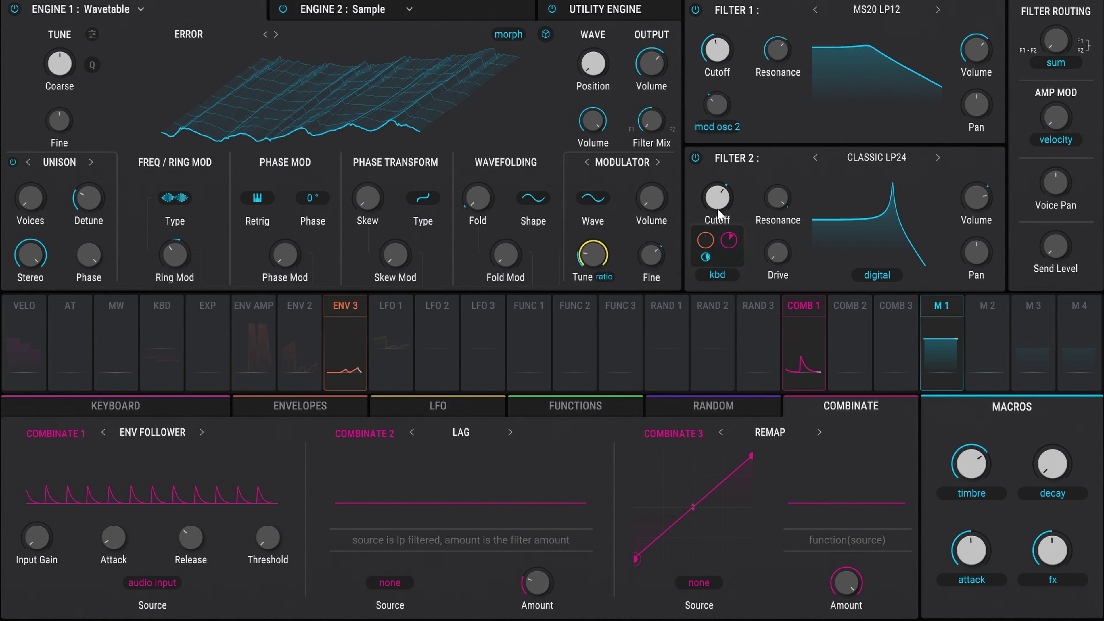